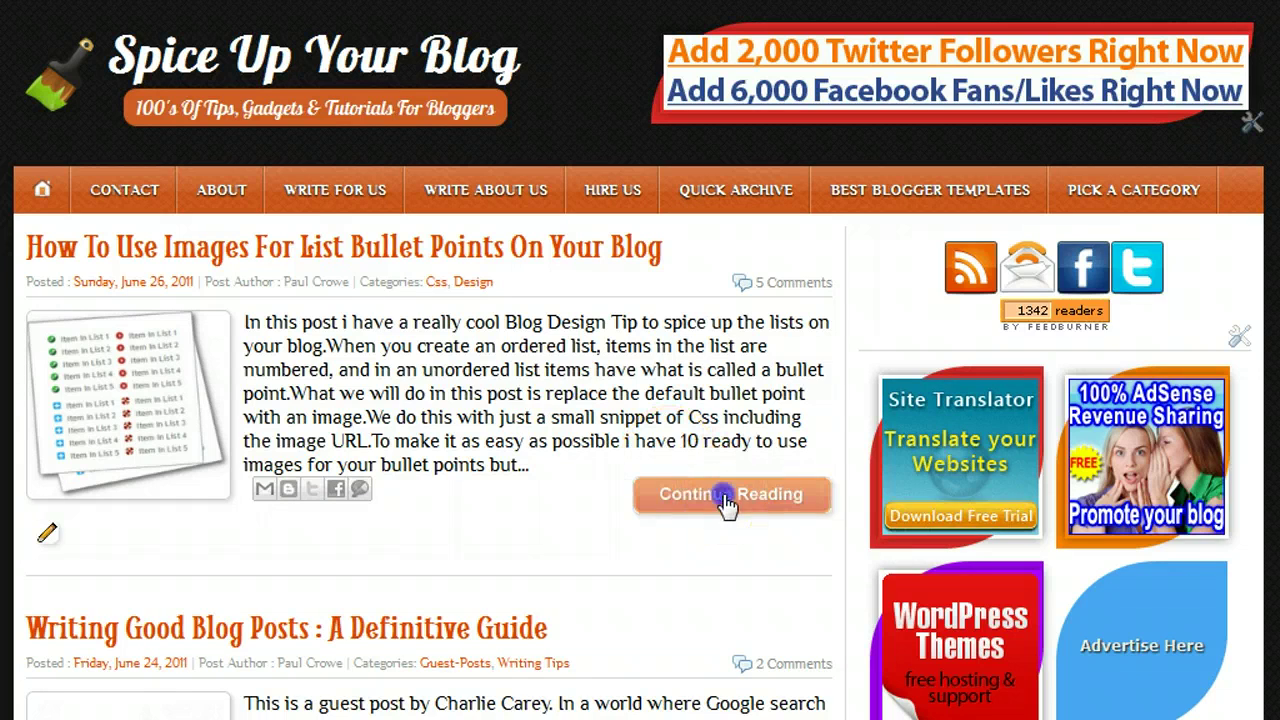
- Open the post "How To Use Images For List Bullet Points On Your Blog" and examine its bullet CSS snippets
{"action": "left_click", "coordinate": [466, 400]}
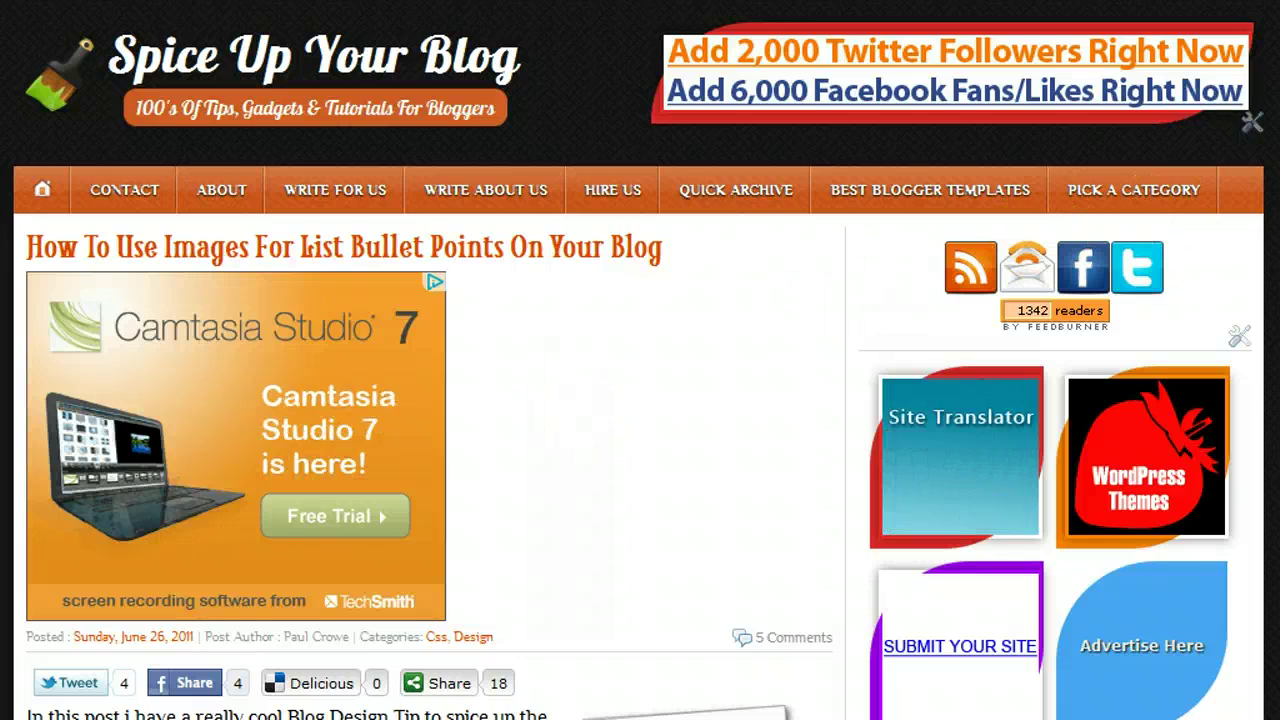
{"action": "scroll", "coordinate": [640, 360], "scroll_direction": "down", "scroll_amount": 10}
{"action": "scroll", "coordinate": [640, 360], "scroll_direction": "down", "scroll_amount": 5}
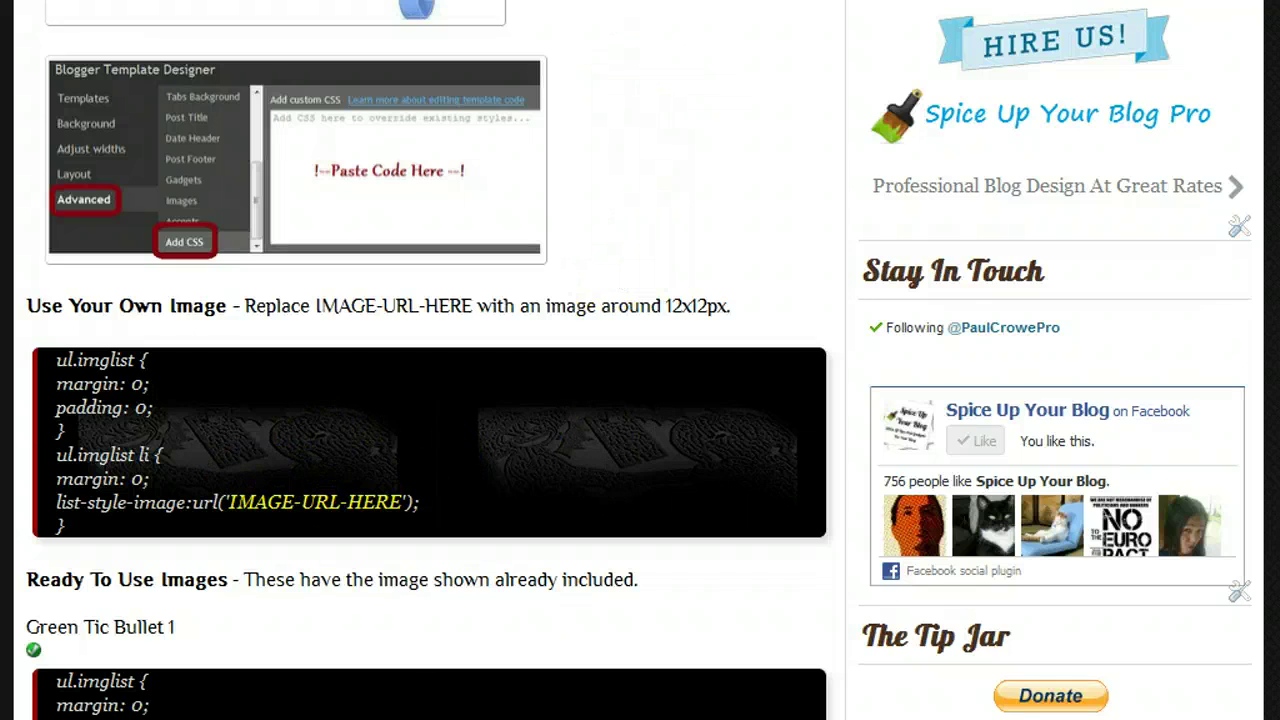
{"action": "scroll", "coordinate": [195, 212], "scroll_direction": "down", "scroll_amount": 6}
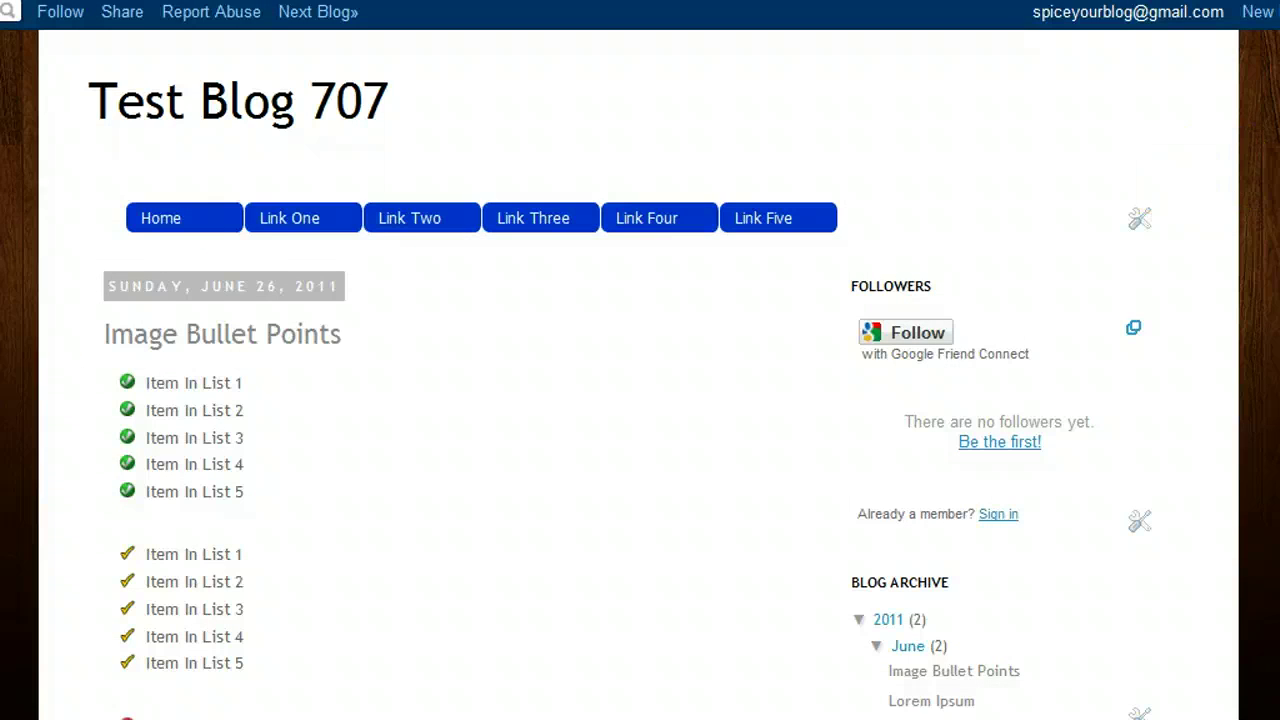
- Look through the sample lists in the "Image Bullet Points" post on Test Blog 707
{"action": "scroll", "coordinate": [523, 131], "scroll_direction": "down", "scroll_amount": 3}
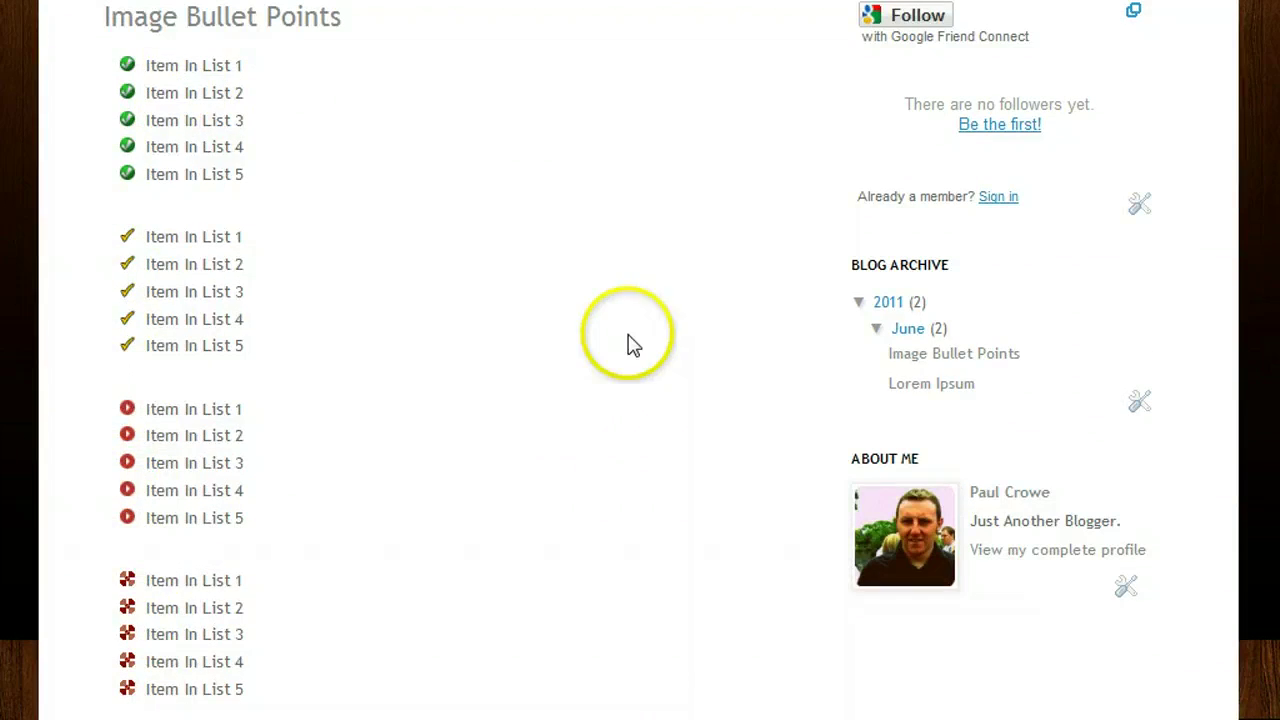
{"action": "scroll", "coordinate": [633, 344], "scroll_direction": "down", "scroll_amount": 4}
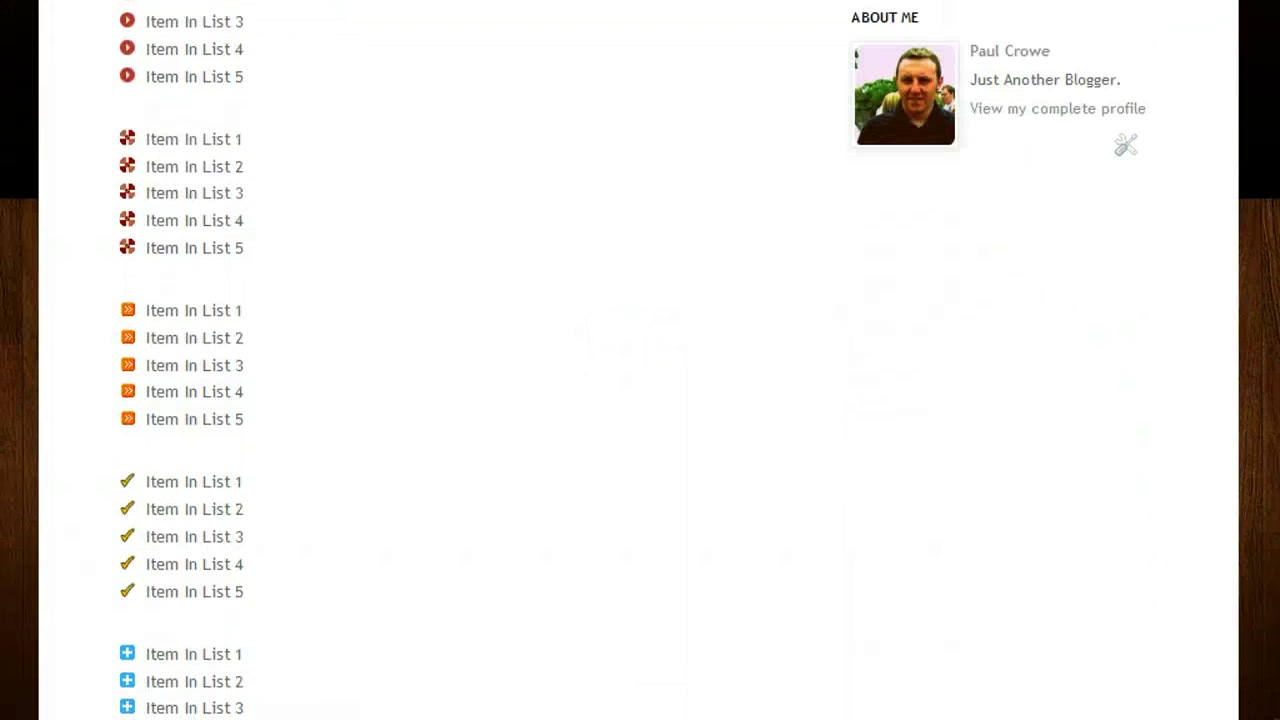
{"action": "scroll", "coordinate": [640, 360], "scroll_direction": "down", "scroll_amount": 5}
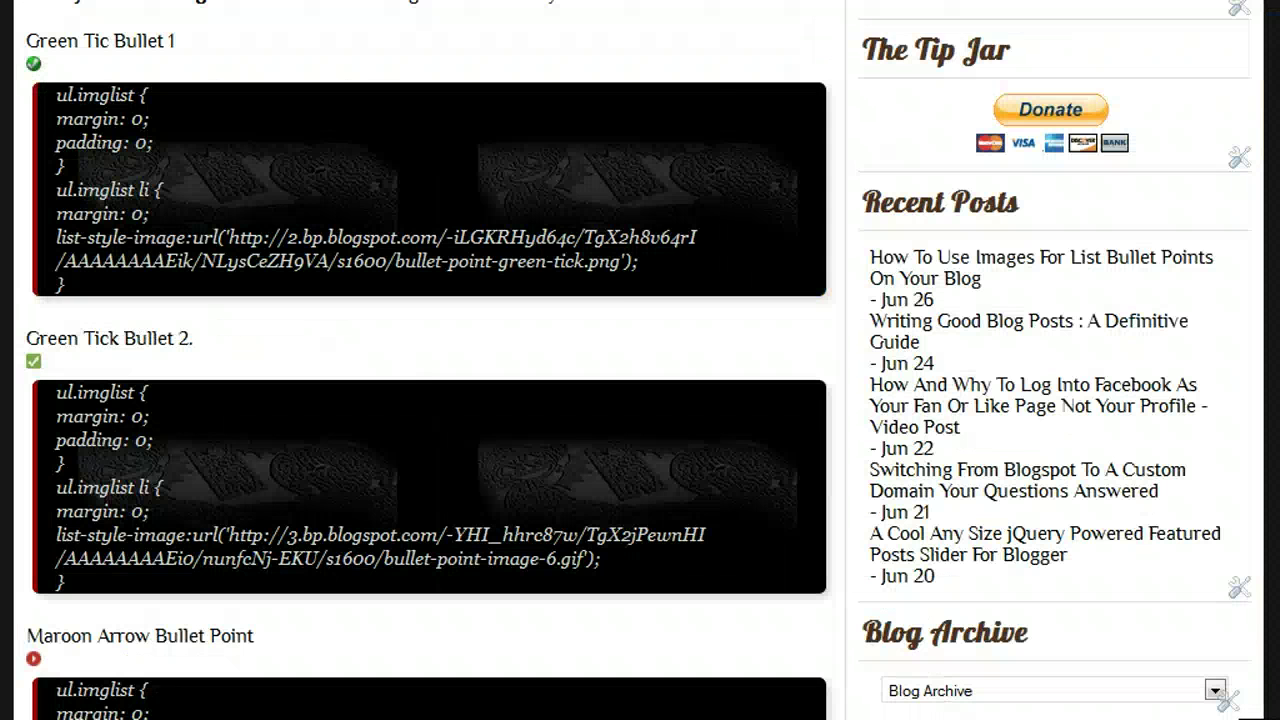
- Return to the tutorial post and review the ready-to-use bullet code and the "Add The Css To Blogger" instructions
{"action": "left_click", "coordinate": [664, 292]}
{"action": "left_click", "coordinate": [560, 275]}
{"action": "scroll", "coordinate": [428, 360], "scroll_direction": "up", "scroll_amount": 10}
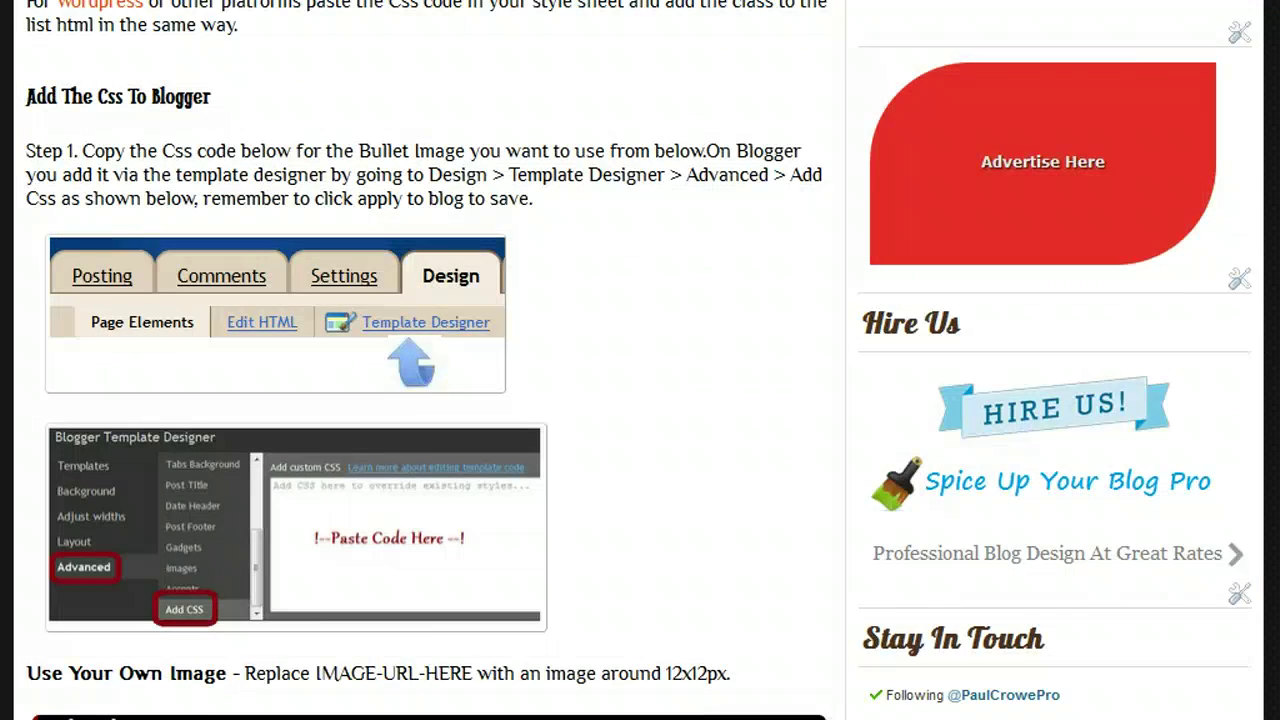
{"action": "scroll", "coordinate": [566, 223], "scroll_direction": "up", "scroll_amount": 6}
{"action": "left_click", "coordinate": [566, 223]}
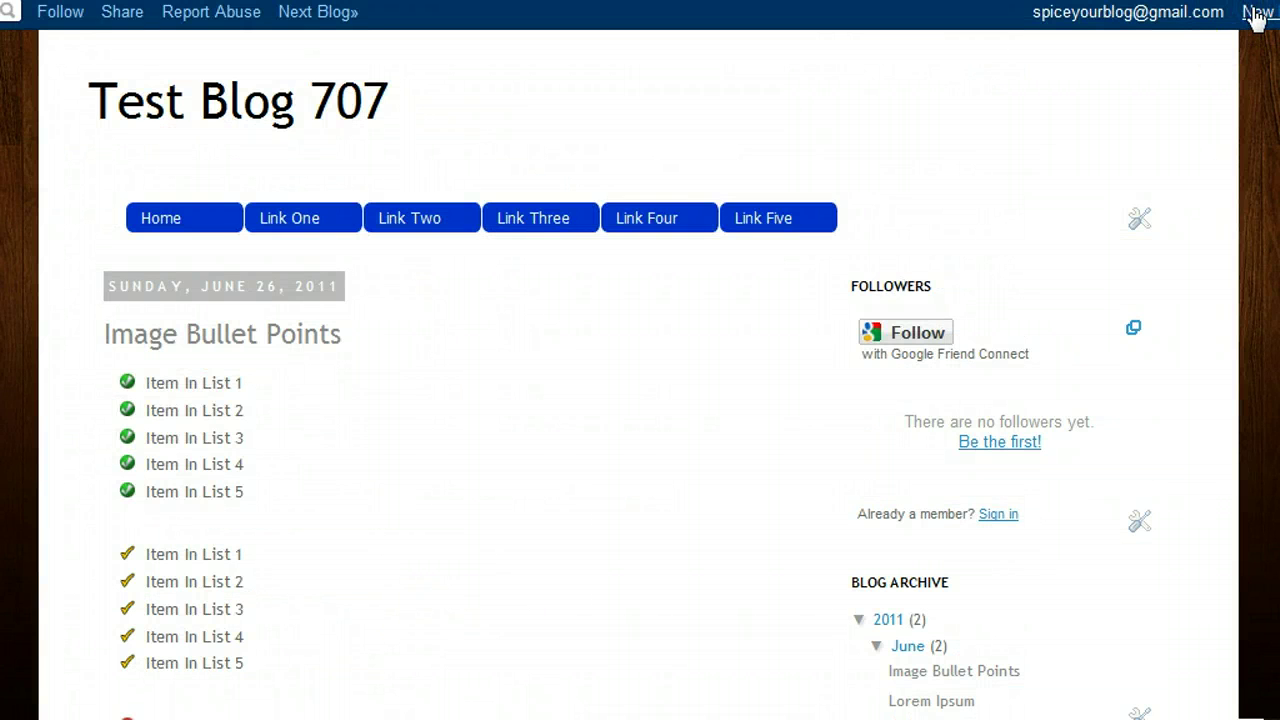
- Start a new post on Test Blog 707 and set its editor to Compose mode
{"action": "left_click", "coordinate": [1256, 14]}
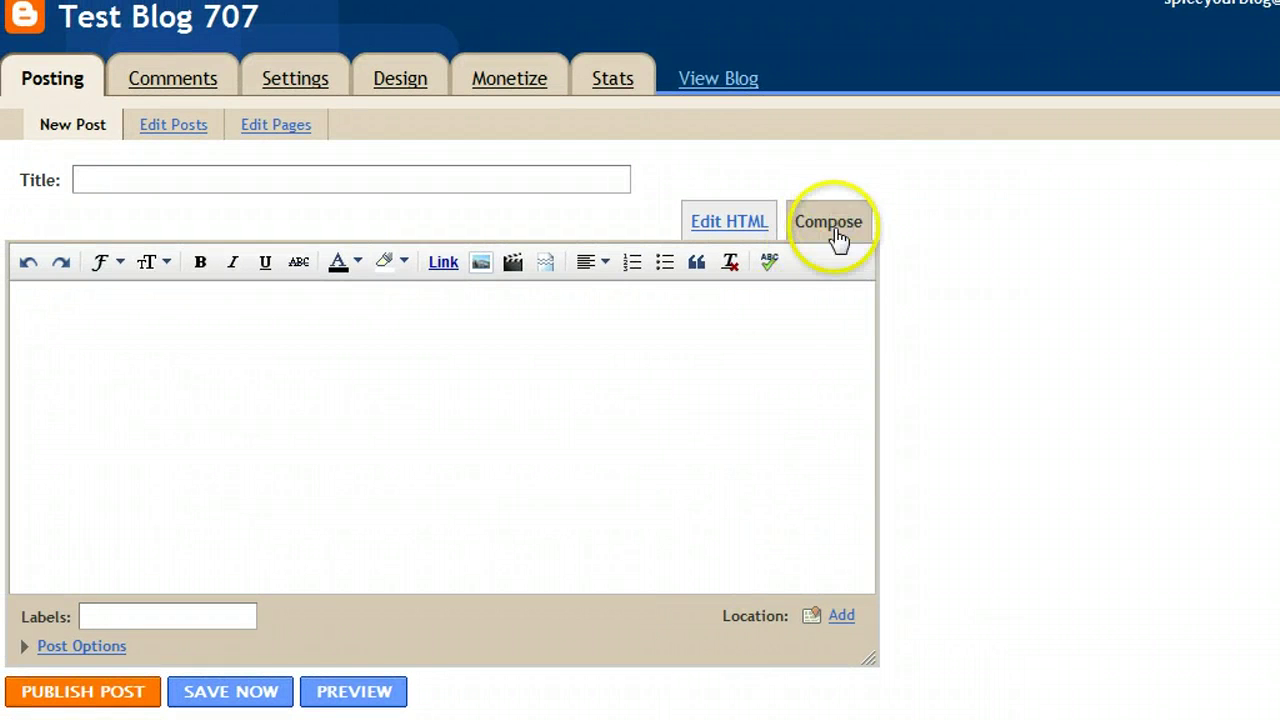
{"action": "left_click", "coordinate": [732, 221]}
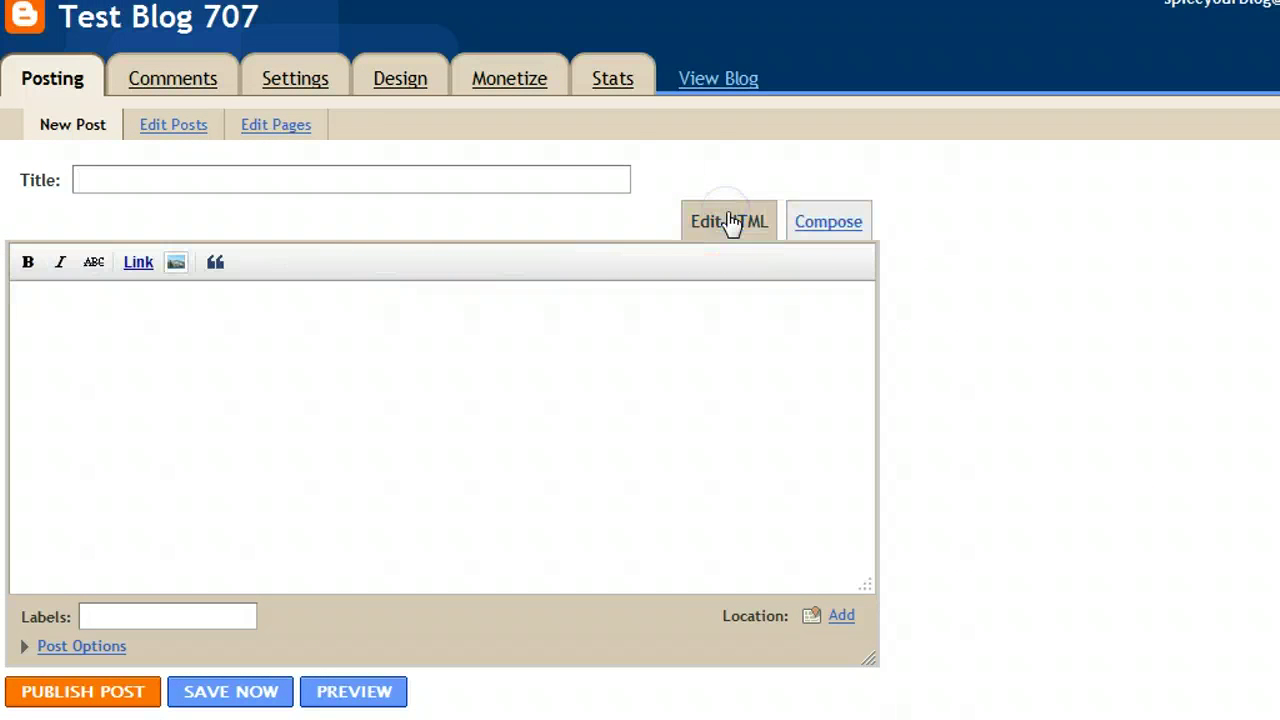
{"action": "left_click", "coordinate": [831, 222]}
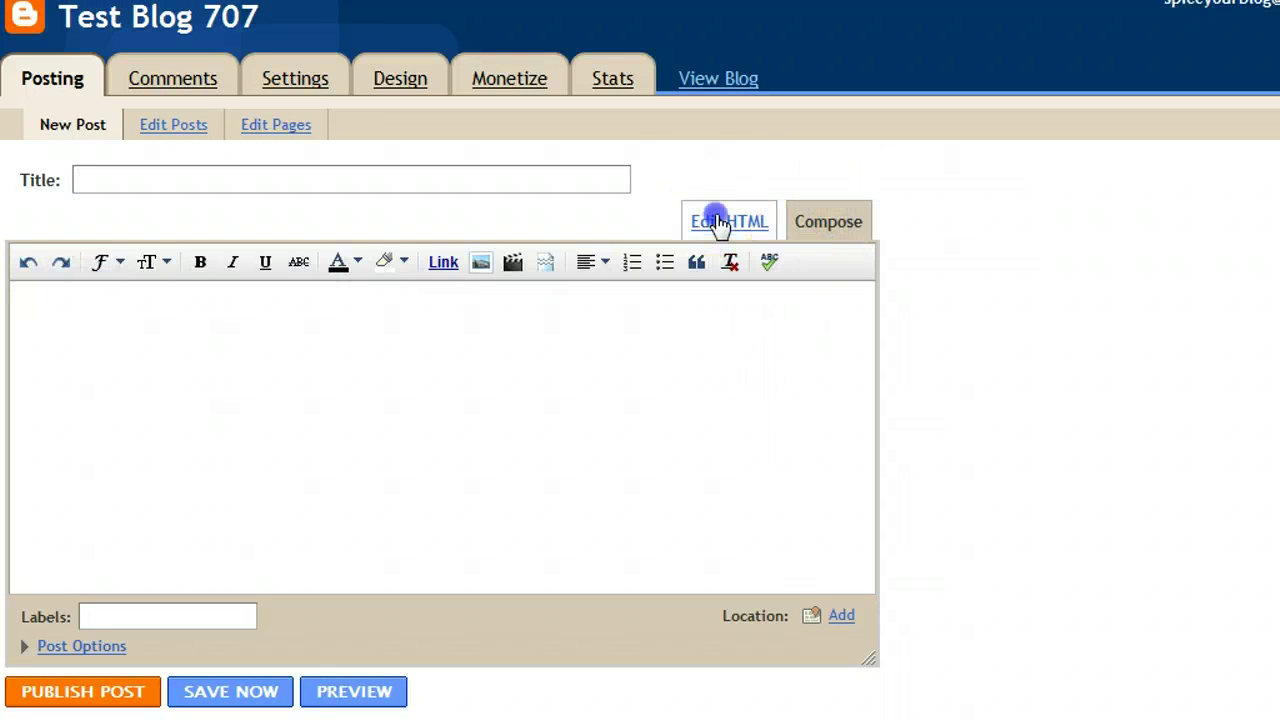
{"action": "left_click", "coordinate": [720, 222]}
{"action": "left_click", "coordinate": [795, 222]}
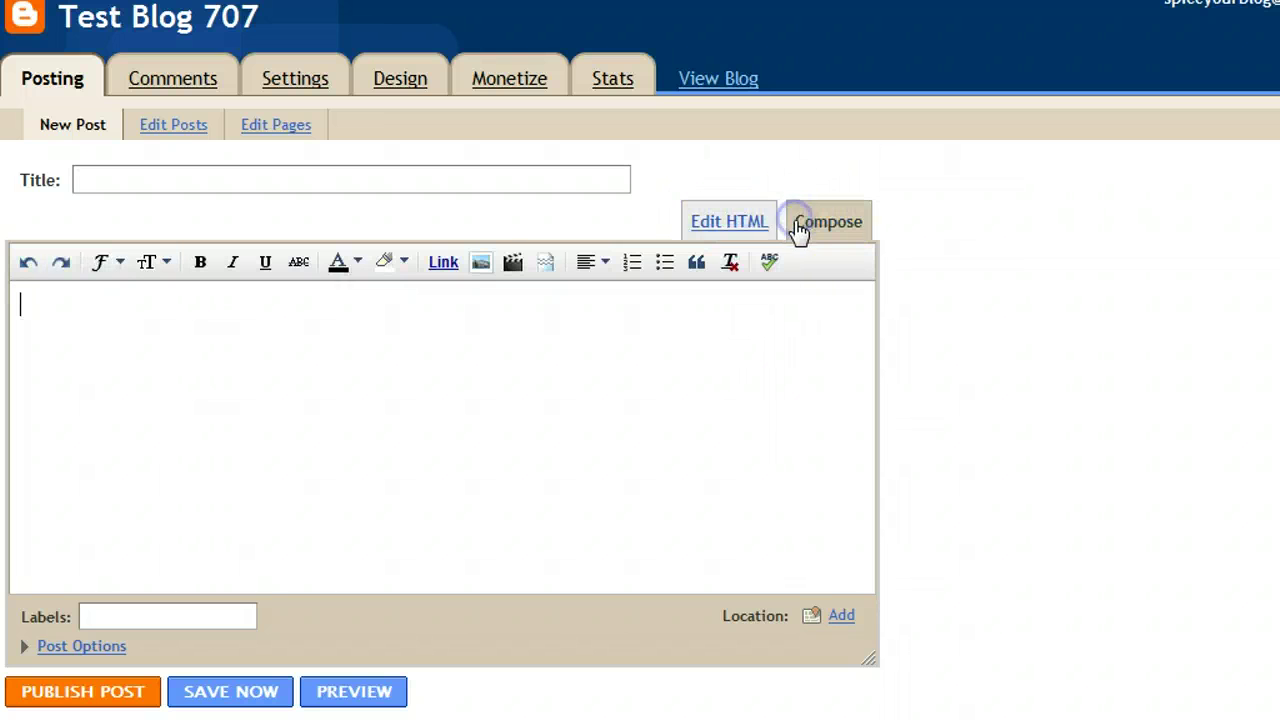
- Enter Item 1, Item 2, Item 3 and Item 4 on separate lines in the post body
{"action": "left_click", "coordinate": [524, 333]}
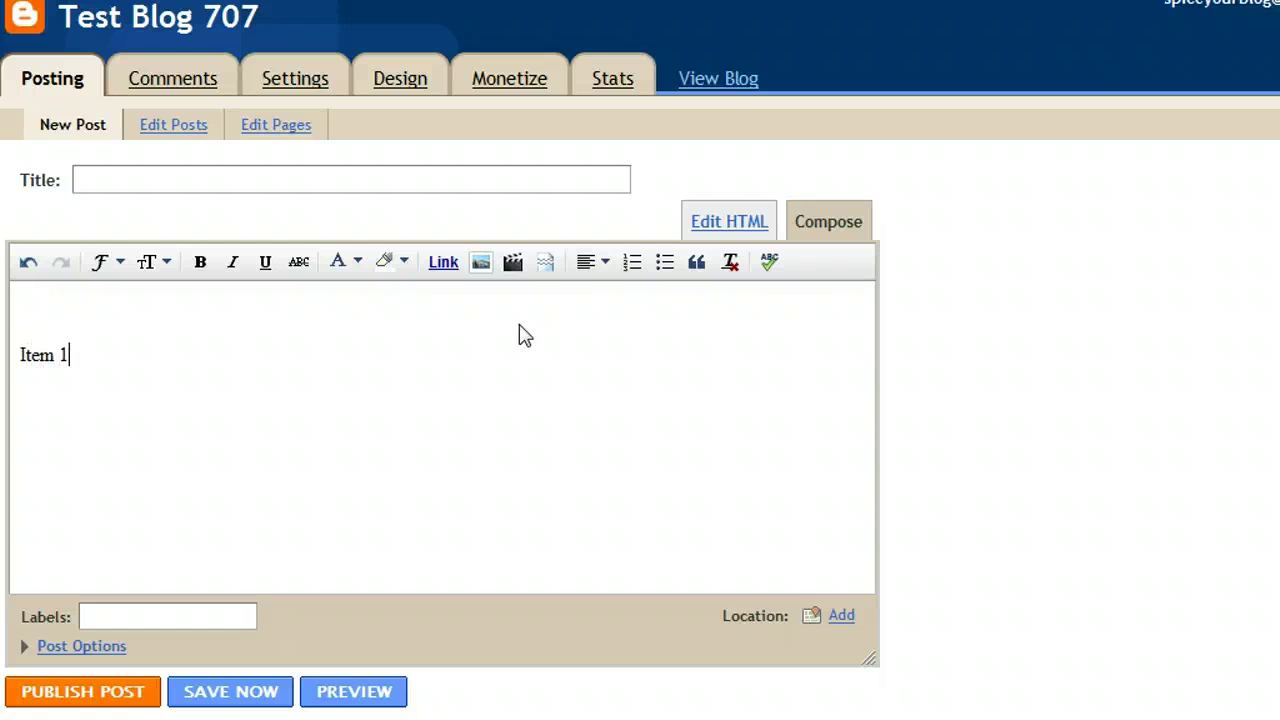
{"action": "left_click", "coordinate": [130, 378]}
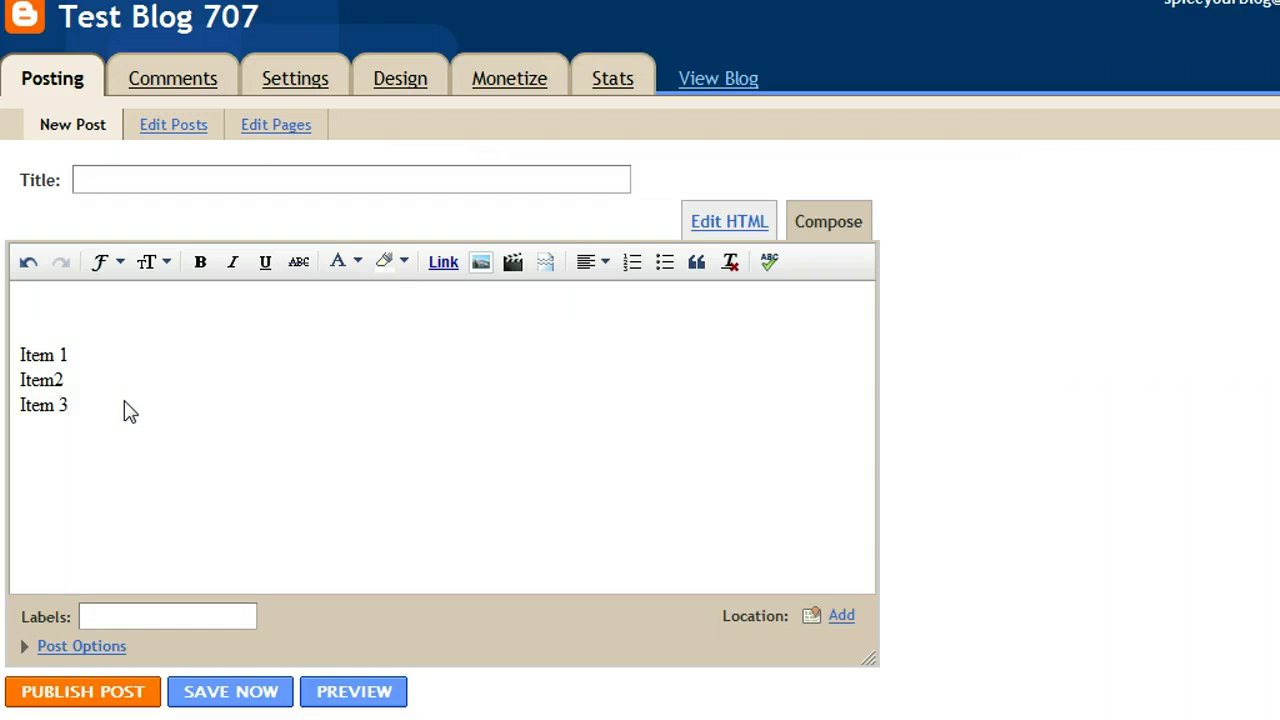
{"action": "left_click", "coordinate": [55, 380]}
{"action": "left_click", "coordinate": [74, 418]}
{"action": "left_click_drag", "start_coordinate": [63, 337], "coordinate": [49, 400]}
{"action": "left_click", "coordinate": [114, 372]}
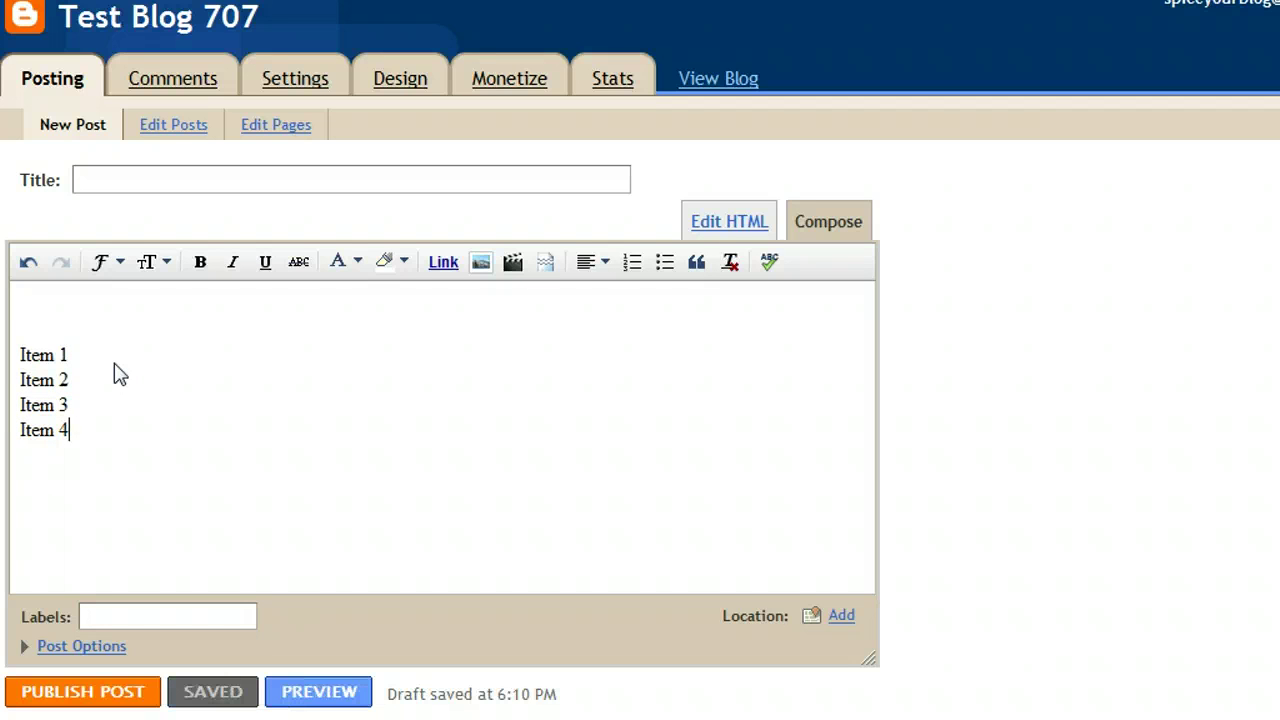
- Format the four item lines as a bulleted list
{"action": "left_click_drag", "start_coordinate": [20, 350], "coordinate": [83, 432]}
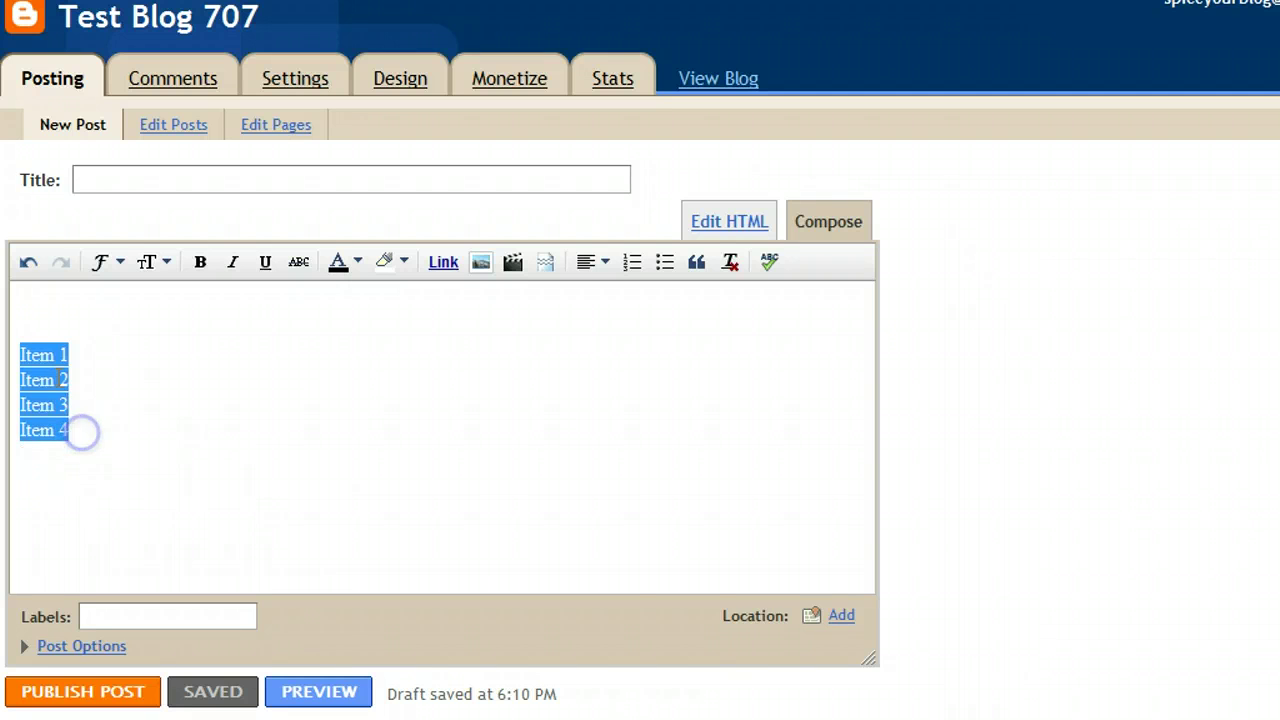
{"action": "left_click", "coordinate": [665, 262]}
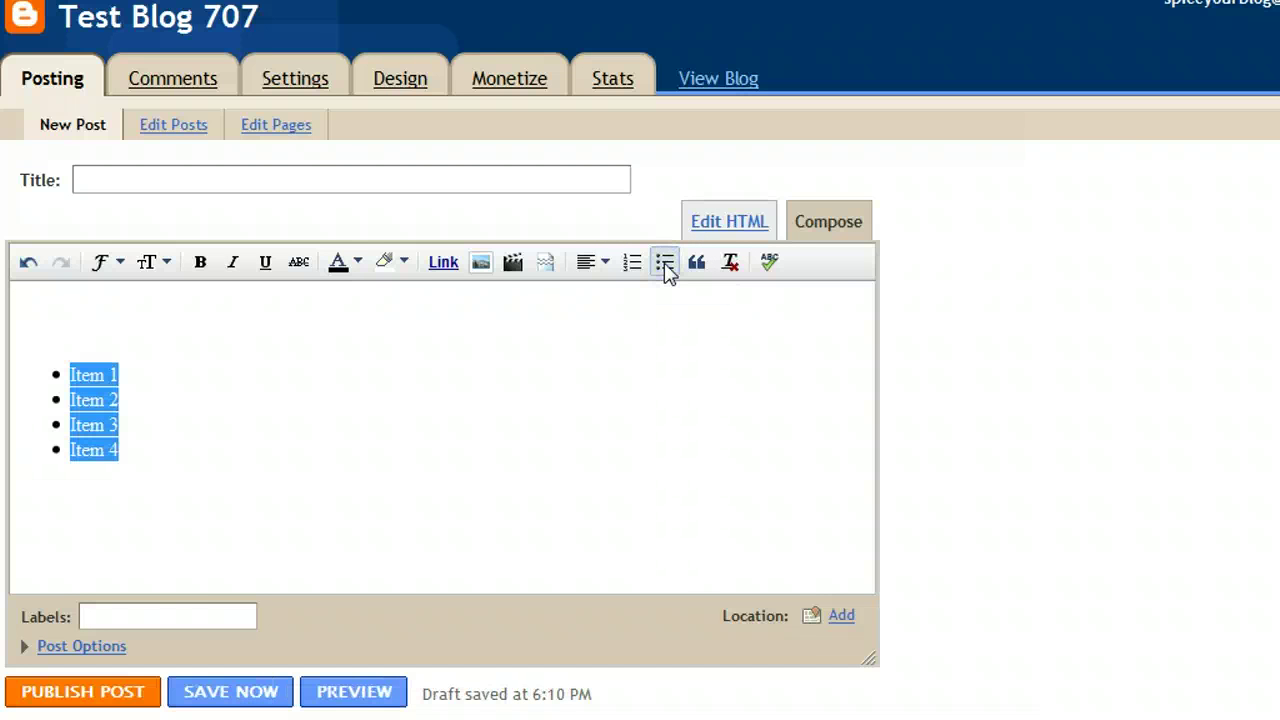
{"action": "left_click", "coordinate": [389, 457]}
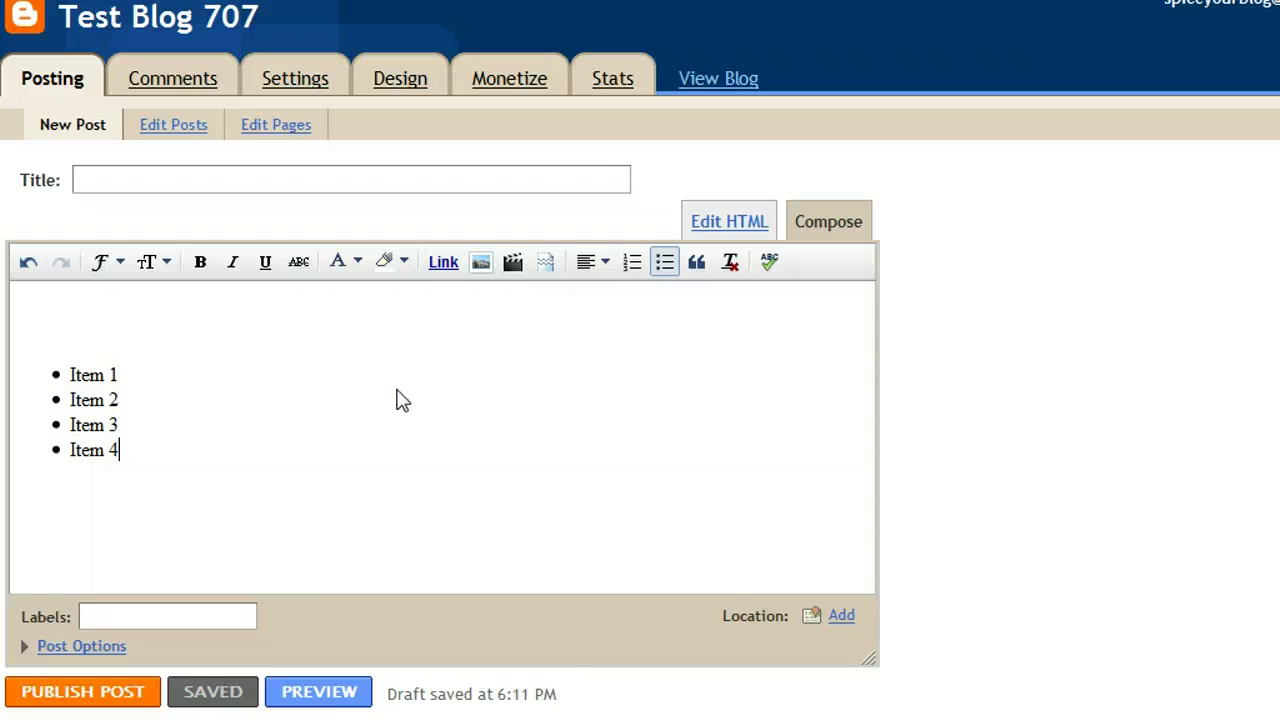
{"action": "left_click", "coordinate": [459, 360]}
- Show the post's HTML source and examine the ul and li tags around the list items
{"action": "left_click", "coordinate": [743, 216]}
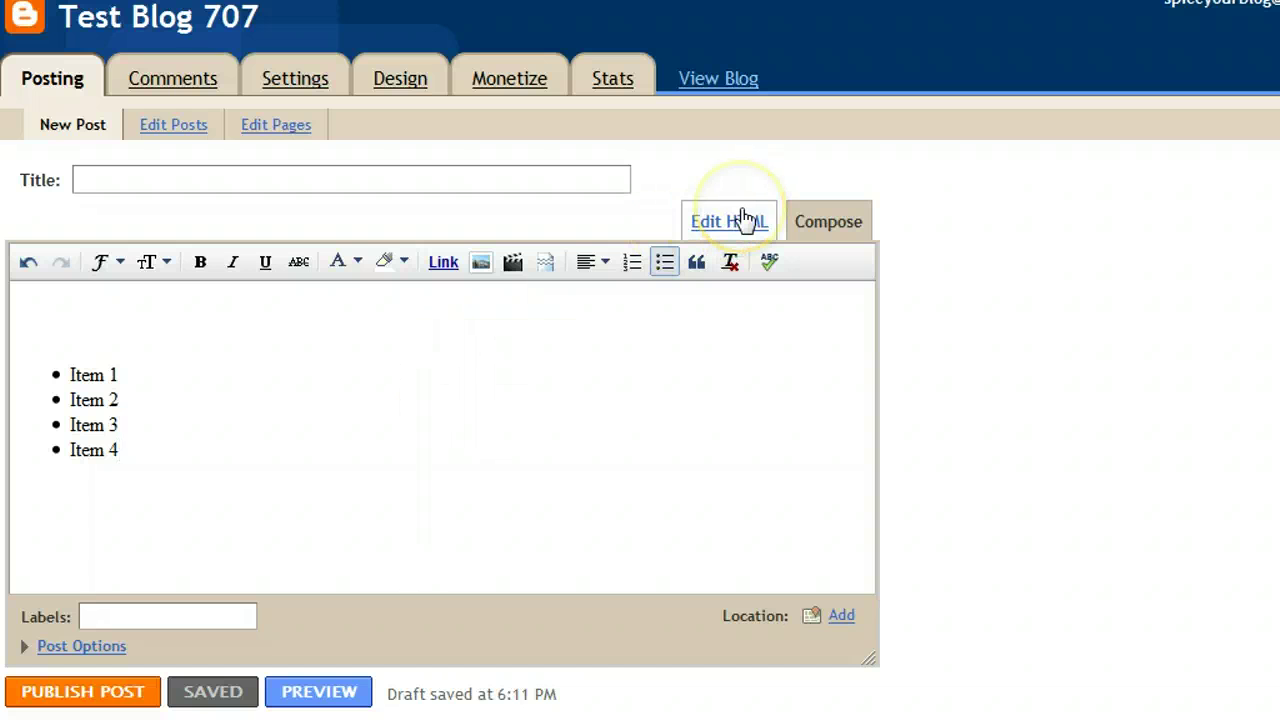
{"action": "left_click", "coordinate": [740, 216]}
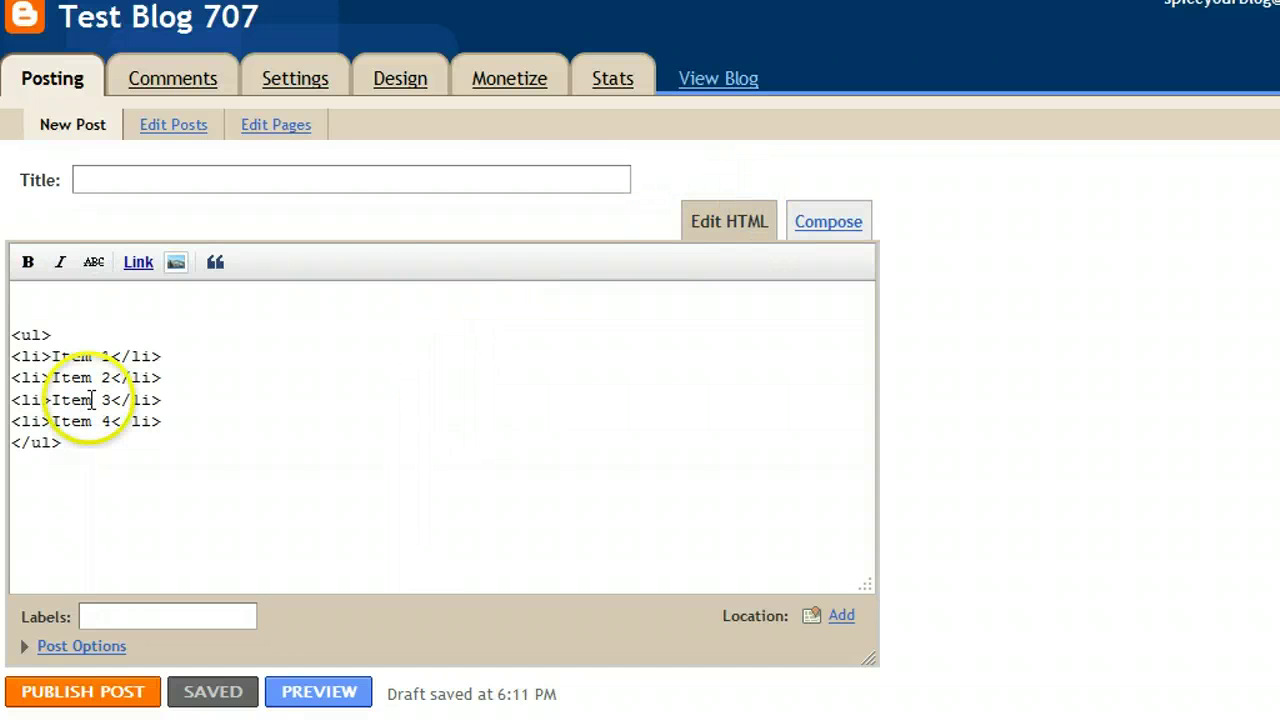
{"action": "double_click", "coordinate": [31, 335]}
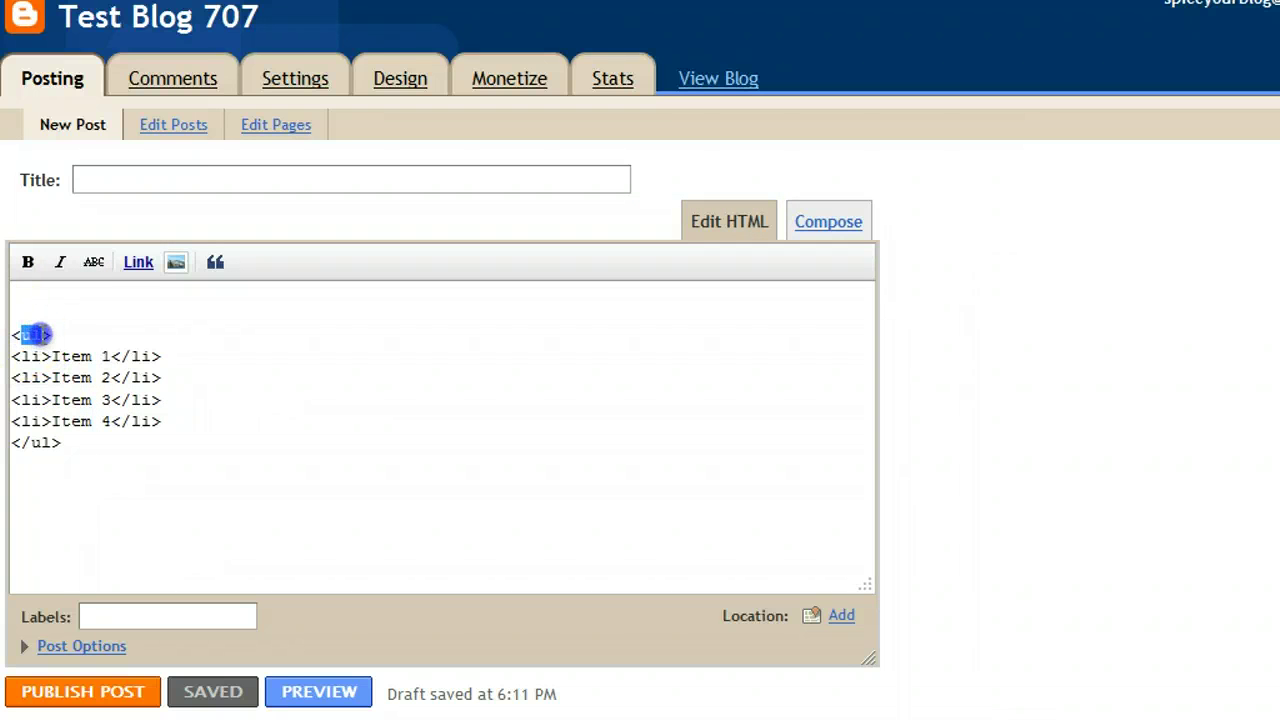
{"action": "key", "text": "Right"}
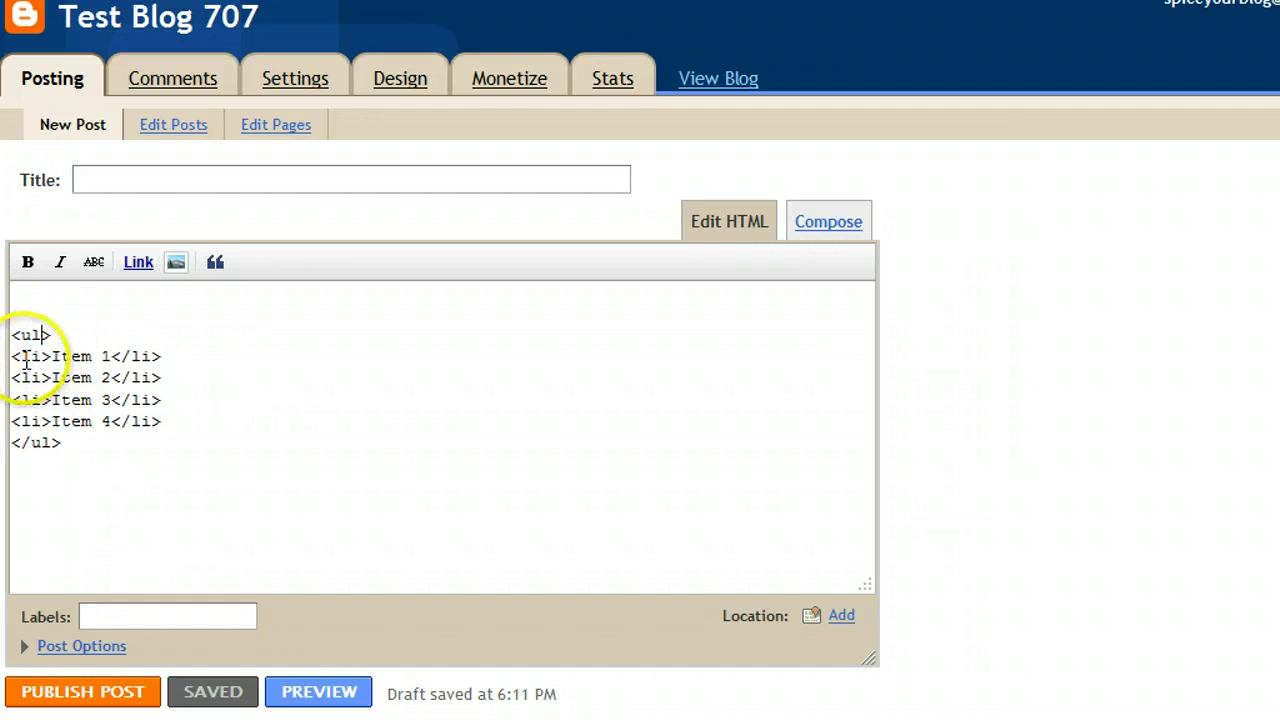
{"action": "double_click", "coordinate": [33, 356]}
{"action": "double_click", "coordinate": [141, 356]}
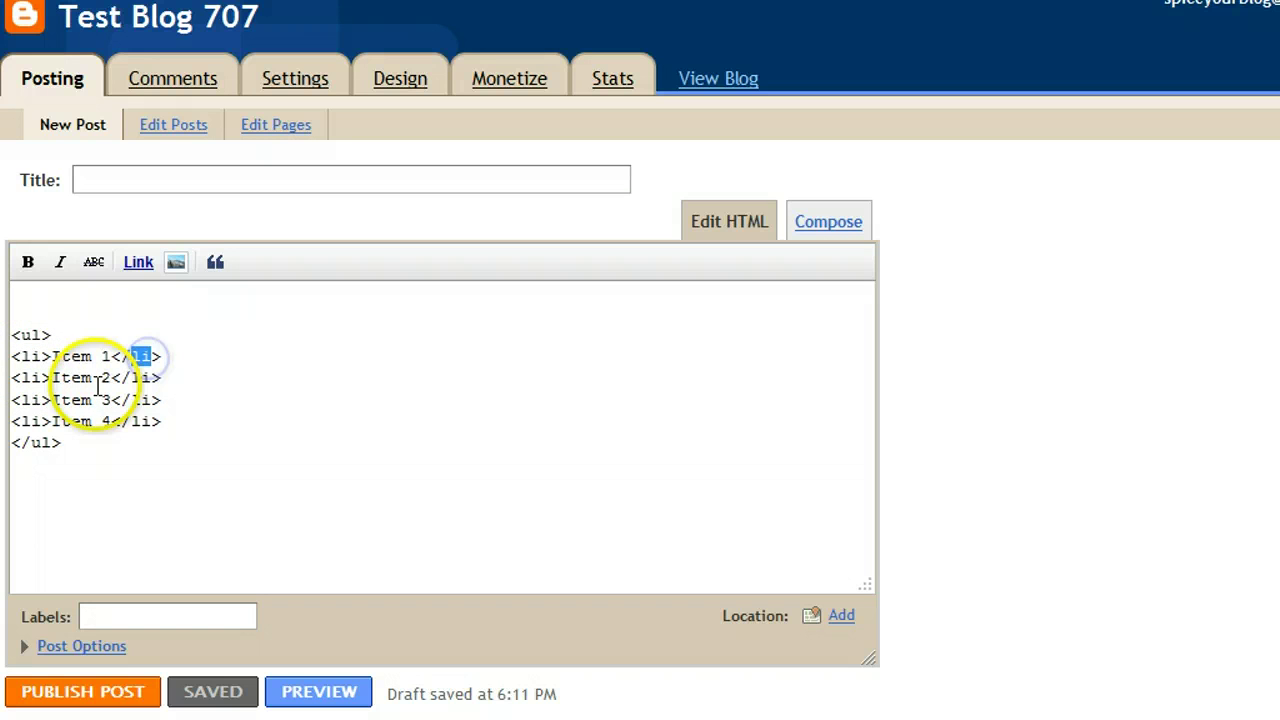
{"action": "left_click", "coordinate": [235, 457]}
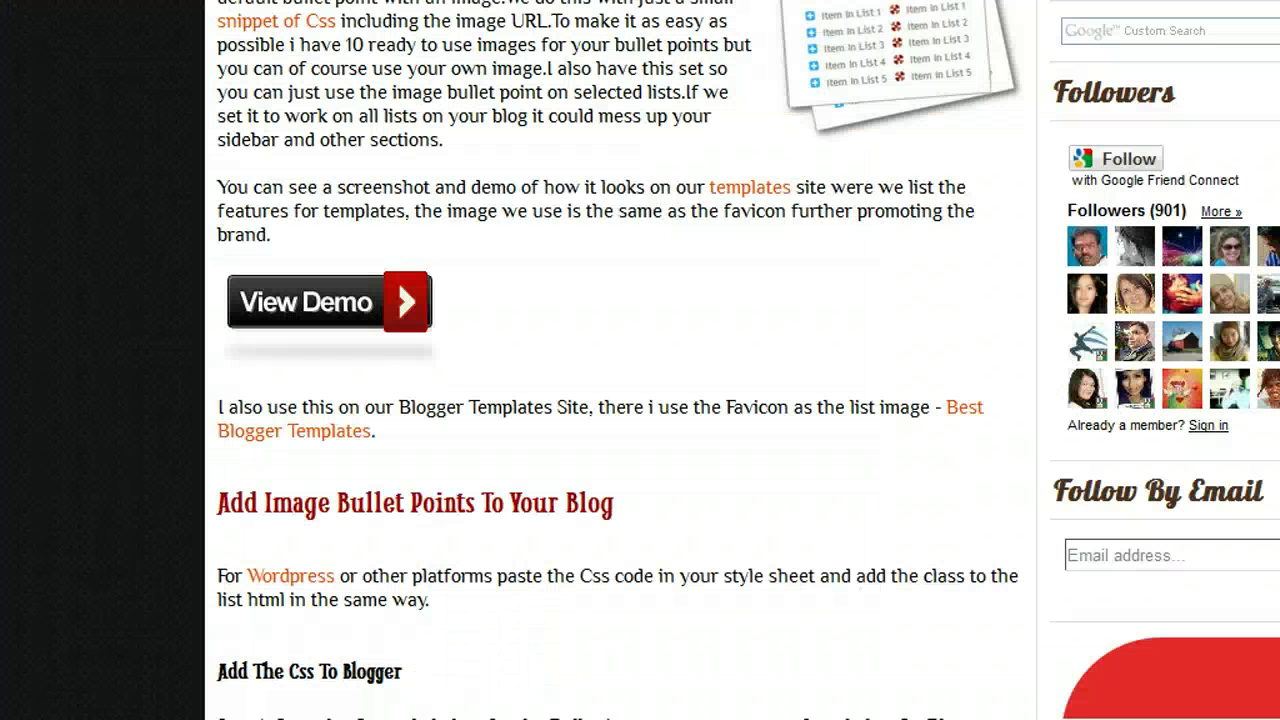
- Find the unordered list code in the tutorial post and examine how class="imglist" is added to the ul tag
{"action": "scroll", "coordinate": [620, 360], "scroll_direction": "down", "scroll_amount": 20}
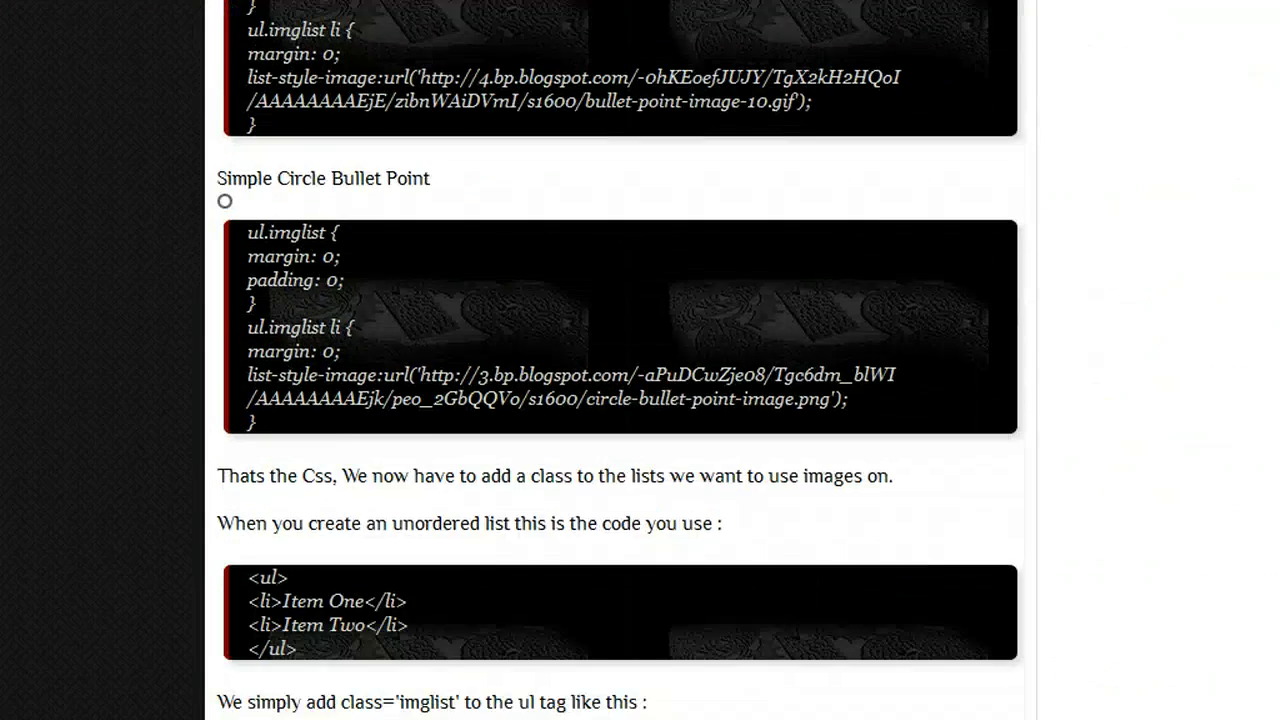
{"action": "scroll", "coordinate": [620, 360], "scroll_direction": "up", "scroll_amount": 7}
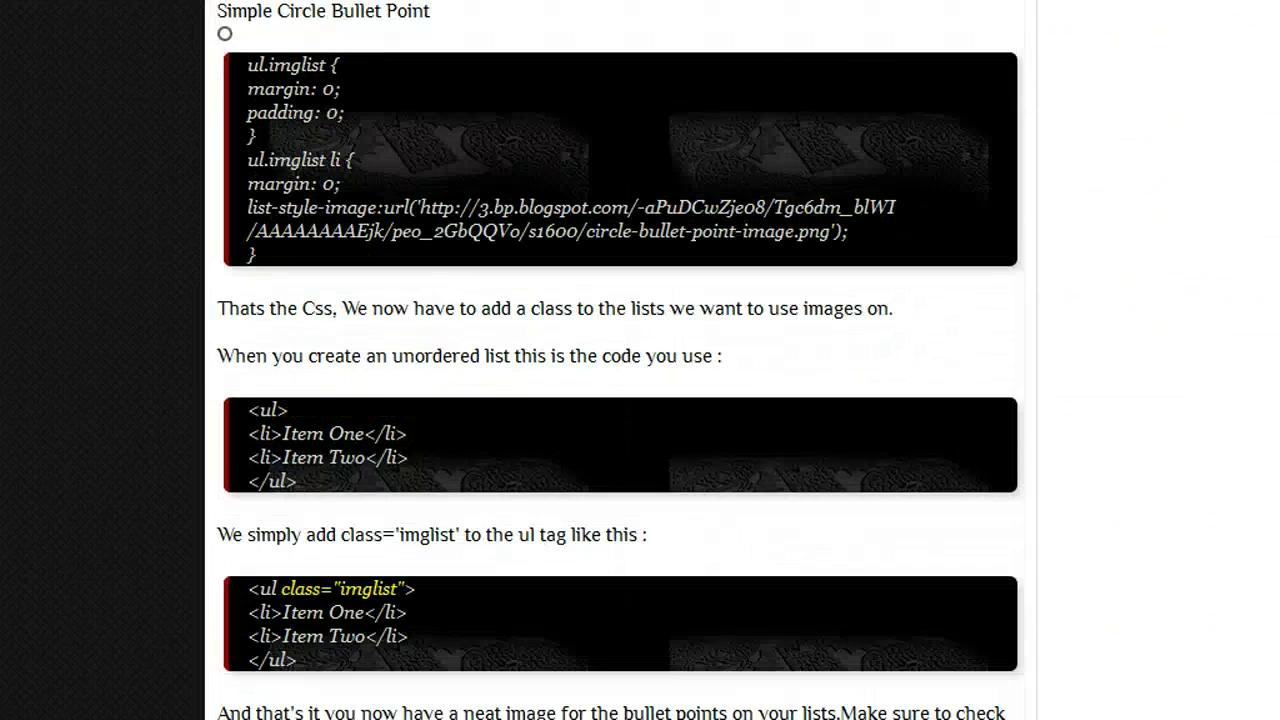
{"action": "scroll", "coordinate": [529, 426], "scroll_direction": "down", "scroll_amount": 2}
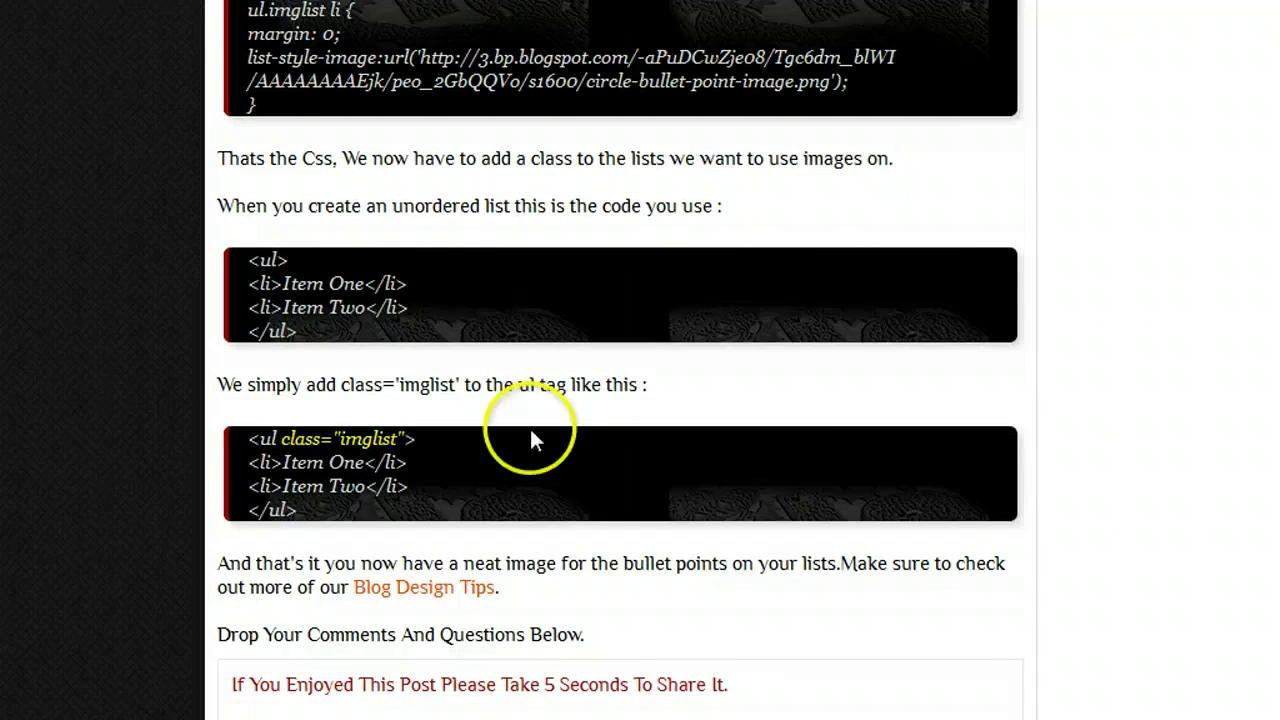
{"action": "left_click_drag", "start_coordinate": [548, 206], "coordinate": [748, 206]}
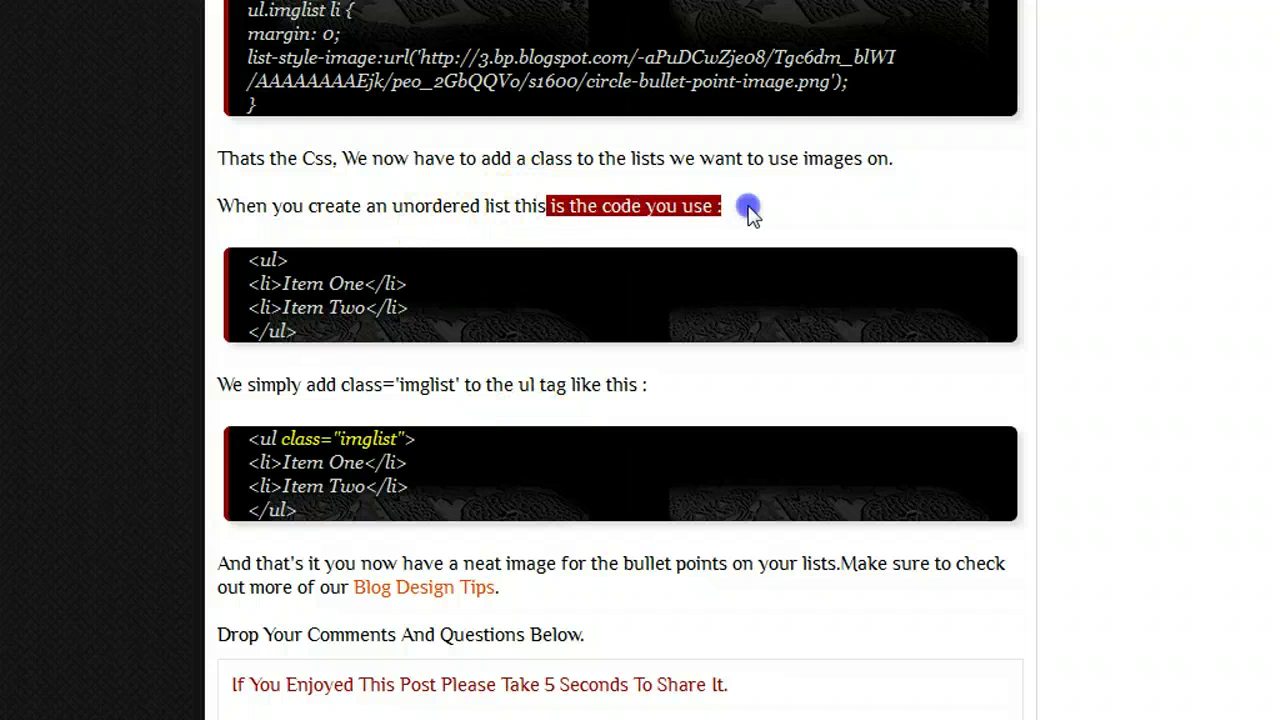
{"action": "left_click", "coordinate": [748, 206]}
{"action": "left_click_drag", "start_coordinate": [244, 259], "coordinate": [432, 332]}
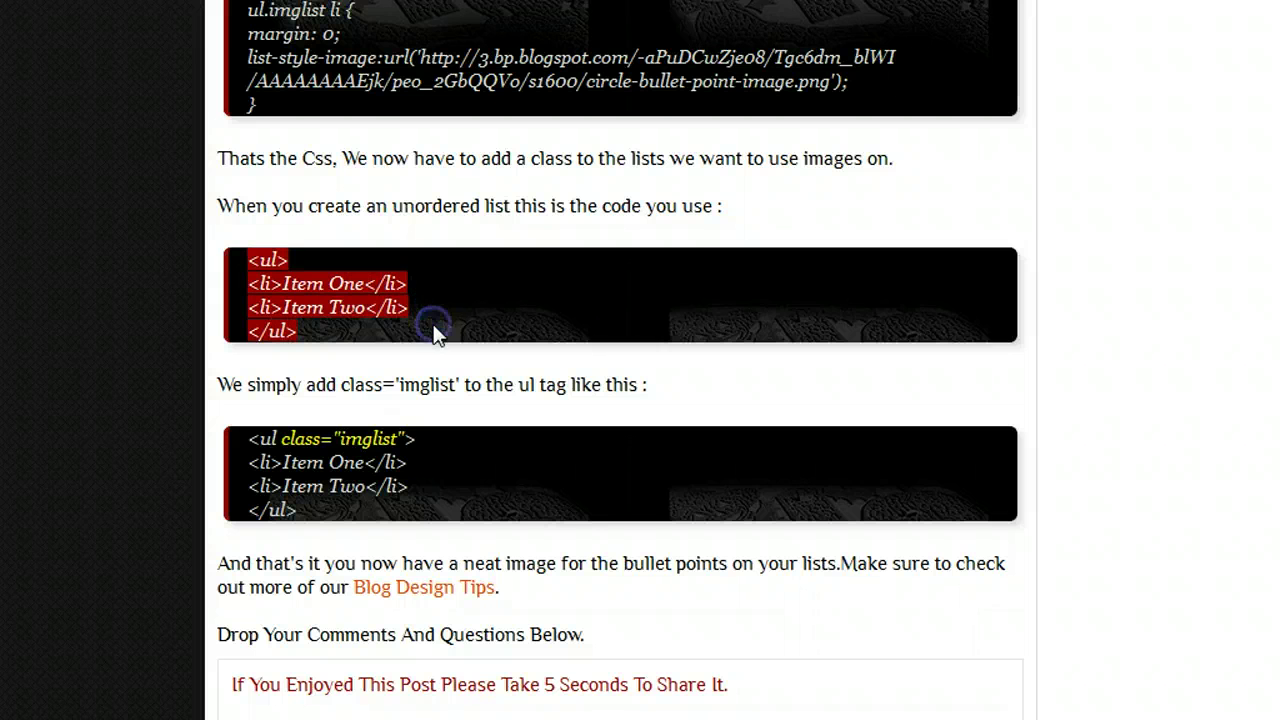
{"action": "left_click", "coordinate": [343, 414]}
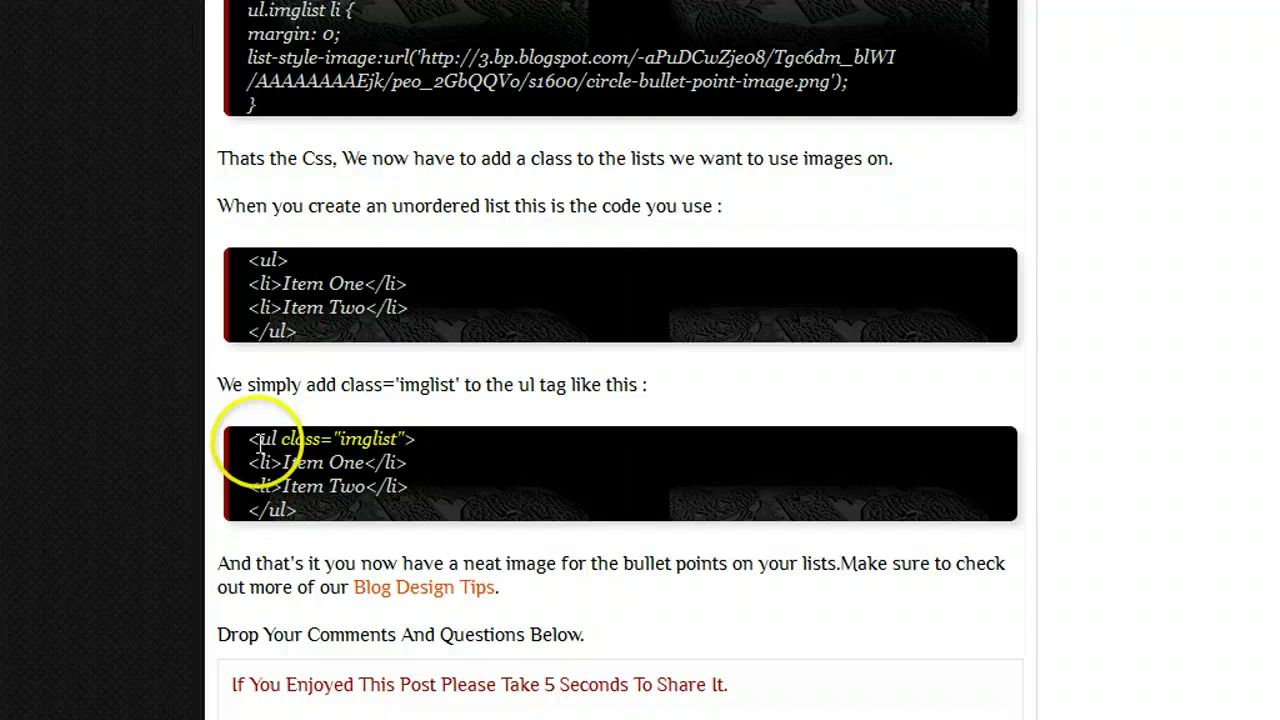
{"action": "mouse_move", "coordinate": [281, 440]}
{"action": "left_mouse_down"}
{"action": "mouse_move", "coordinate": [327, 438]}
{"action": "mouse_move", "coordinate": [190, 442]}
{"action": "mouse_move", "coordinate": [283, 437]}
{"action": "left_mouse_up"}
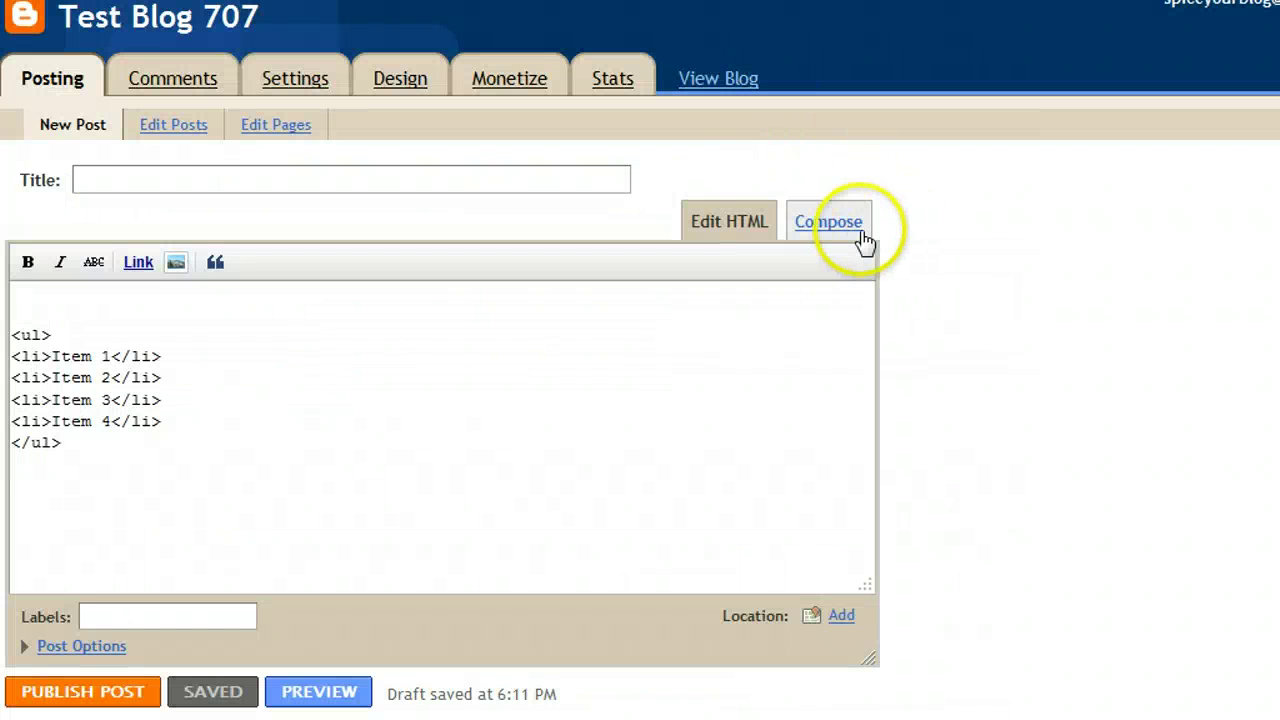
- Add class="imglist" to the opening ul tag in the new post's HTML source
{"action": "left_click", "coordinate": [840, 234]}
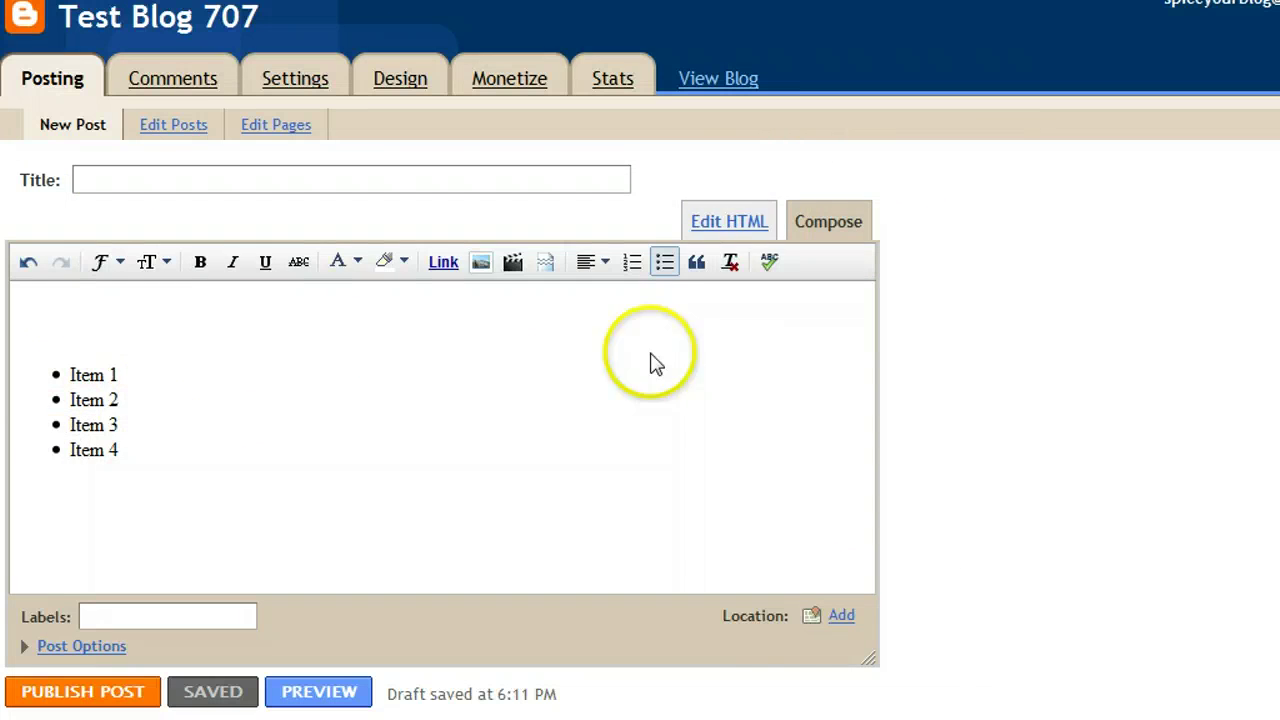
{"action": "left_click", "coordinate": [724, 224]}
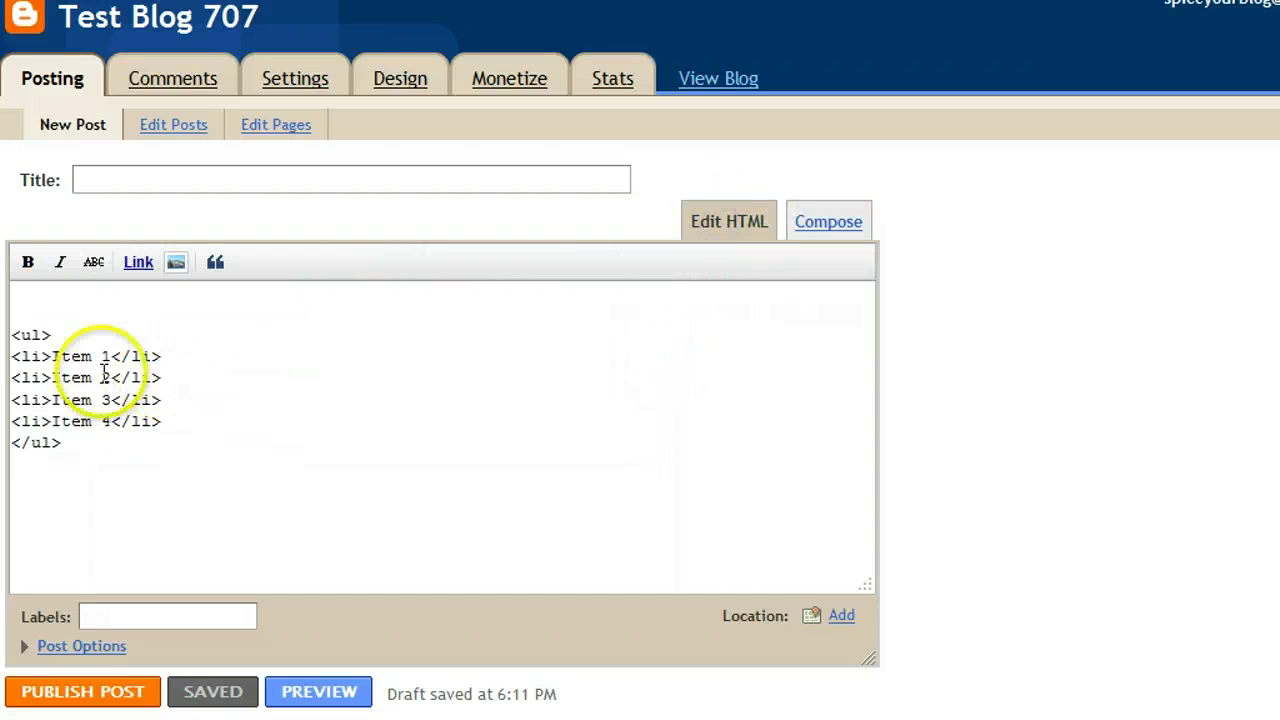
{"action": "left_click_drag", "start_coordinate": [20, 338], "coordinate": [94, 443]}
{"action": "left_click", "coordinate": [149, 449]}
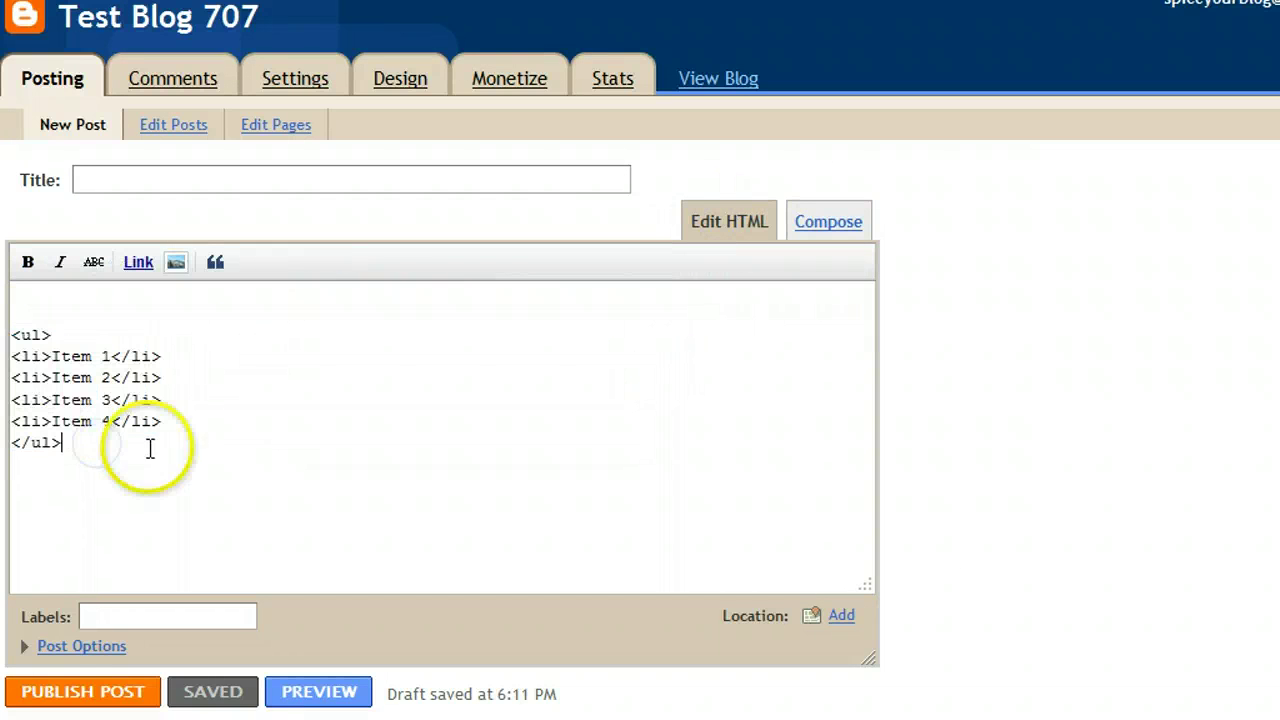
{"action": "double_click", "coordinate": [42, 334]}
{"action": "left_click", "coordinate": [42, 334]}
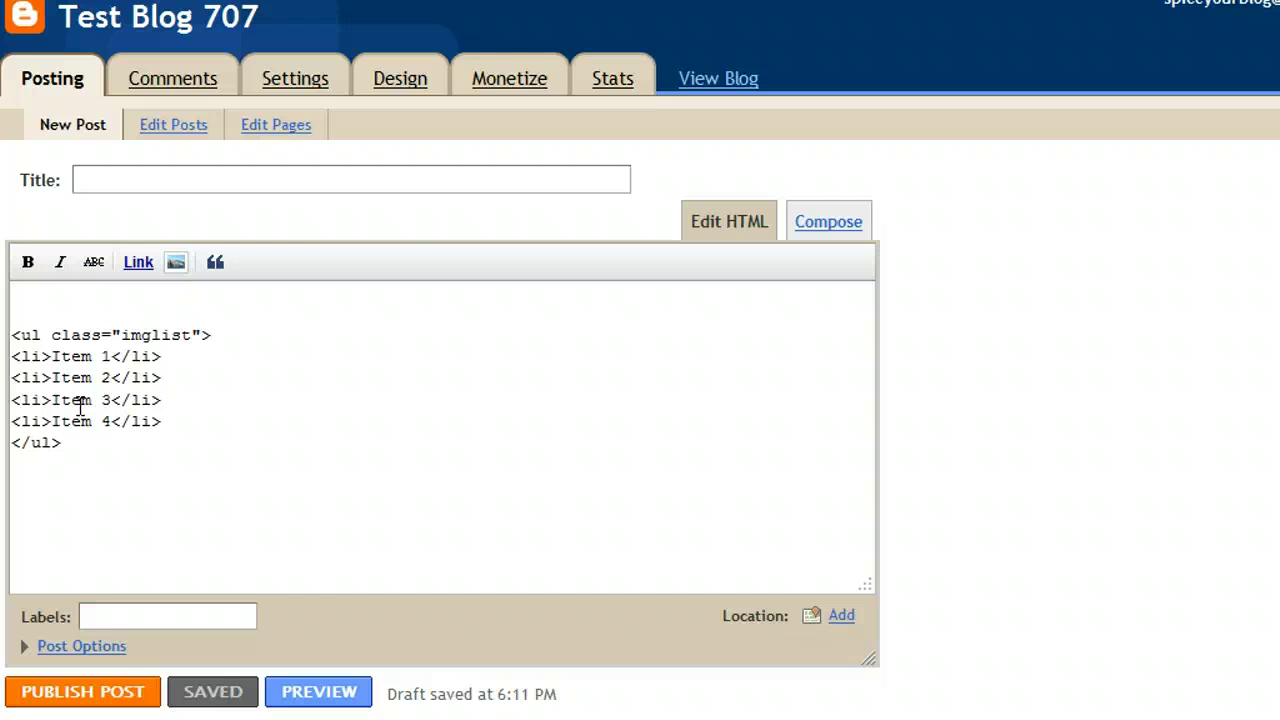
- Compare the four-item list in the visual editor with its HTML source, ending in the visual editor
{"action": "left_click", "coordinate": [835, 223]}
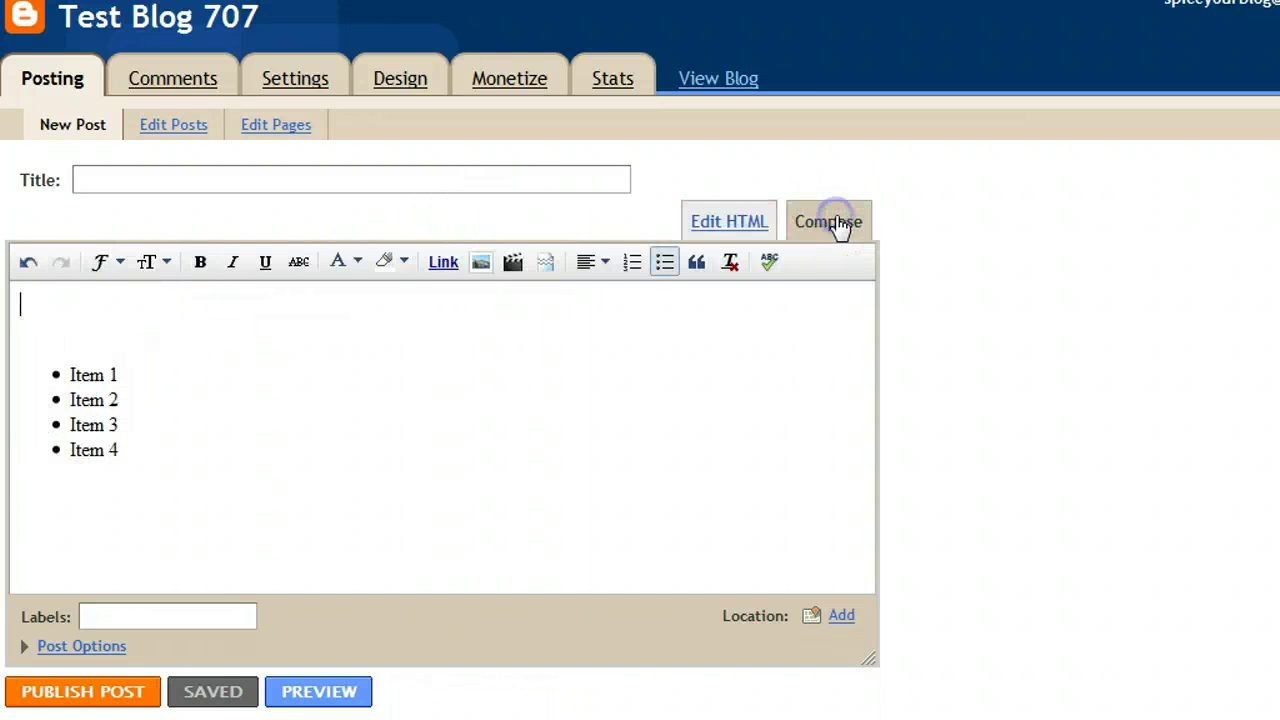
{"action": "left_click", "coordinate": [736, 226]}
{"action": "left_click", "coordinate": [366, 384]}
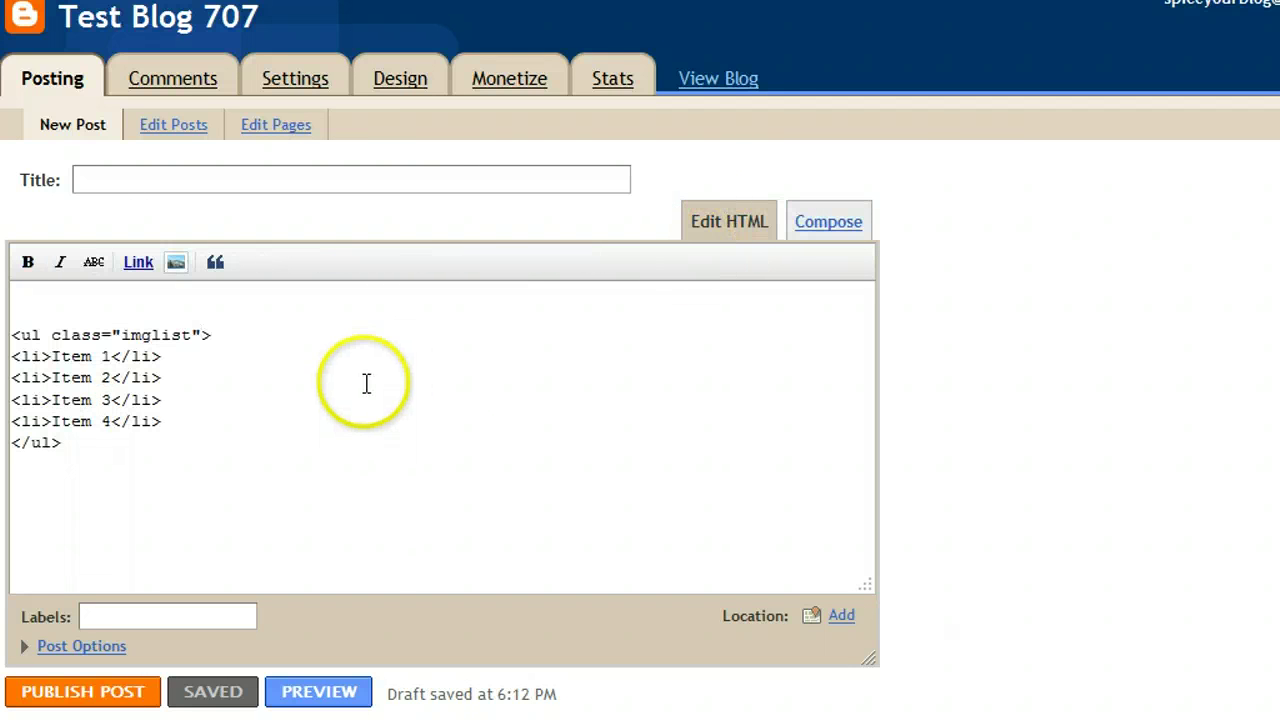
{"action": "left_click", "coordinate": [816, 238]}
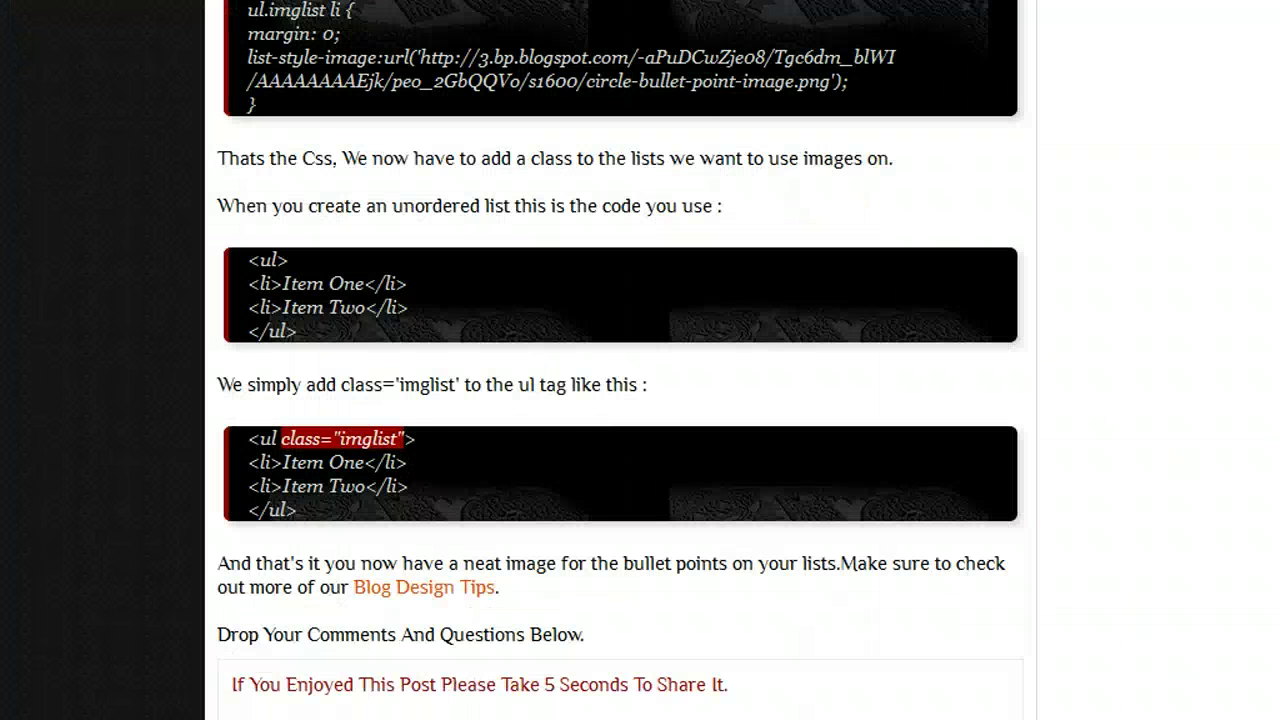
- Review the bullet image CSS examples and the class="imglist" instructions in the tutorial post
{"action": "scroll", "coordinate": [986, 457], "scroll_direction": "up", "scroll_amount": 8}
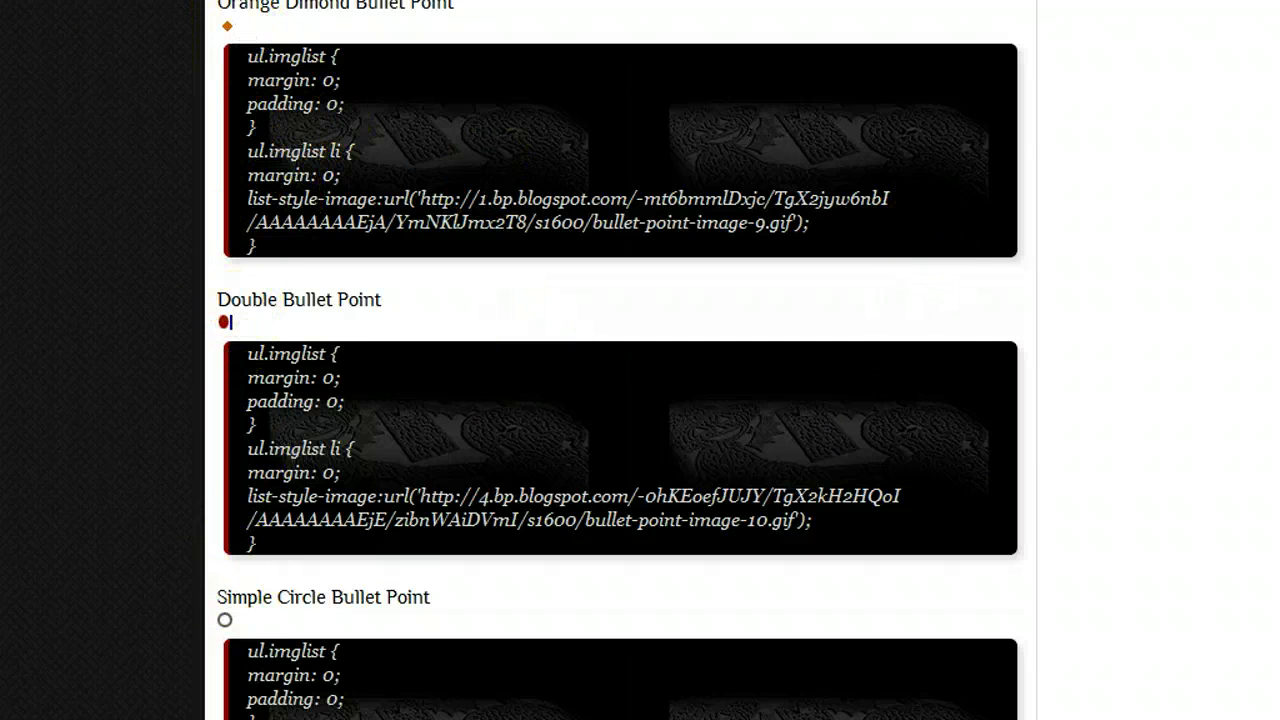
{"action": "scroll", "coordinate": [620, 360], "scroll_direction": "down", "scroll_amount": 15}
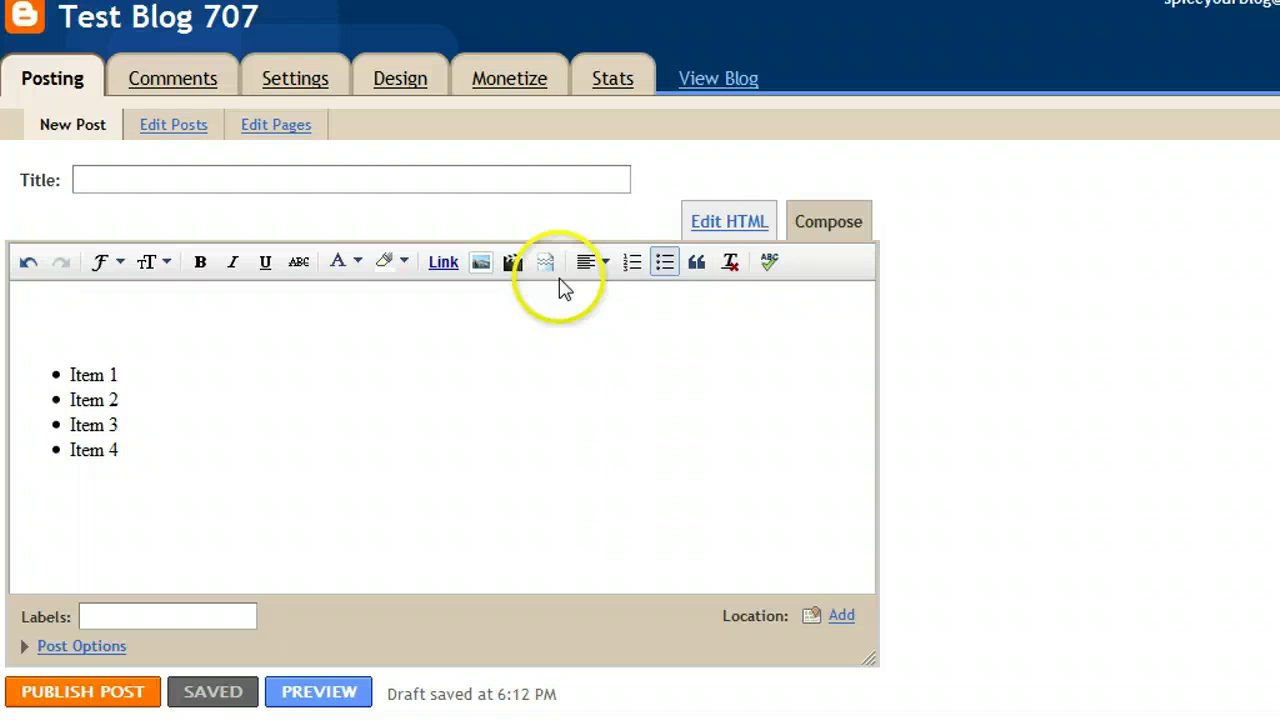
- Show the new post's HTML source again and check the class="imglist" attribute in the opening ul tag
{"action": "left_click", "coordinate": [733, 222]}
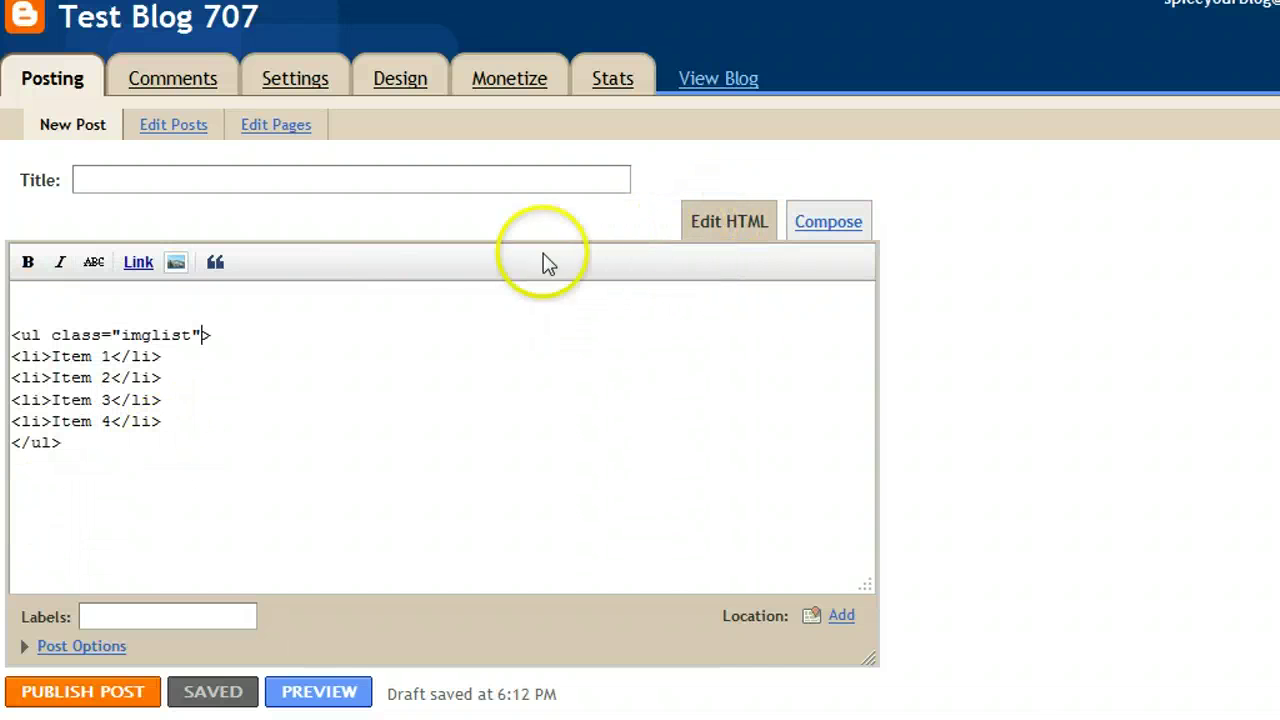
{"action": "left_click_drag", "start_coordinate": [55, 334], "coordinate": [201, 334]}
{"action": "left_click", "coordinate": [391, 334]}
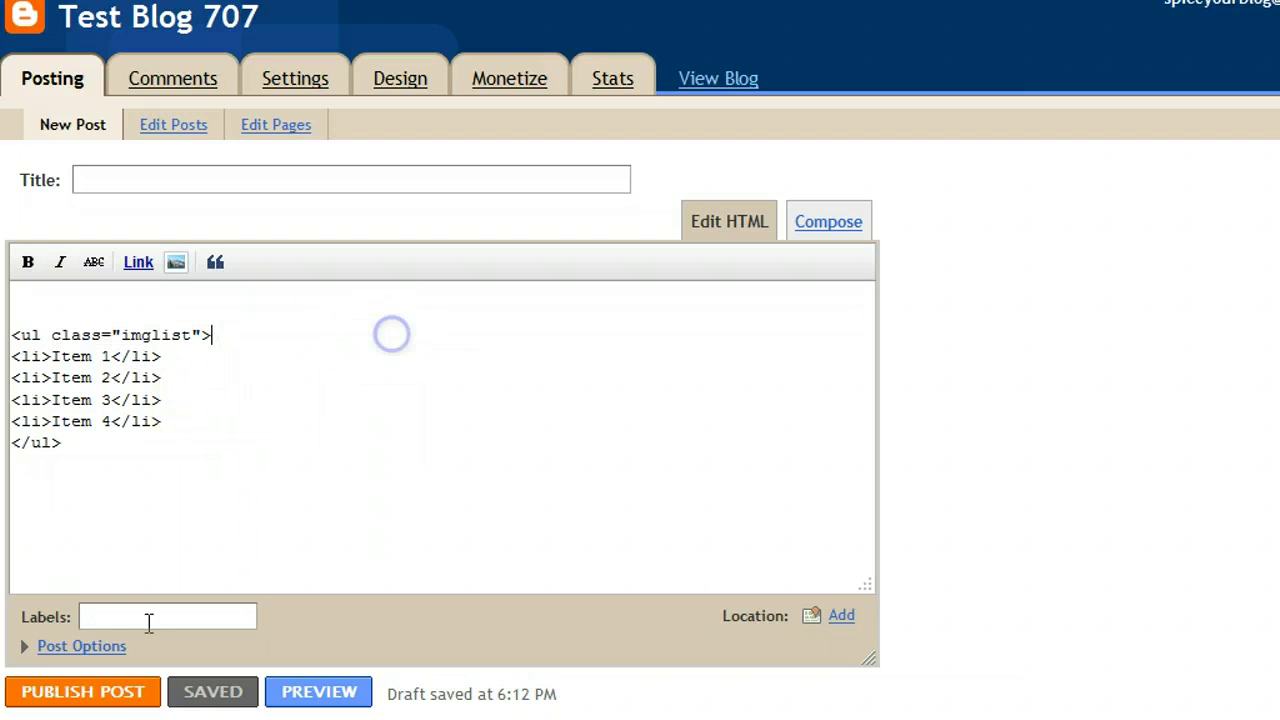